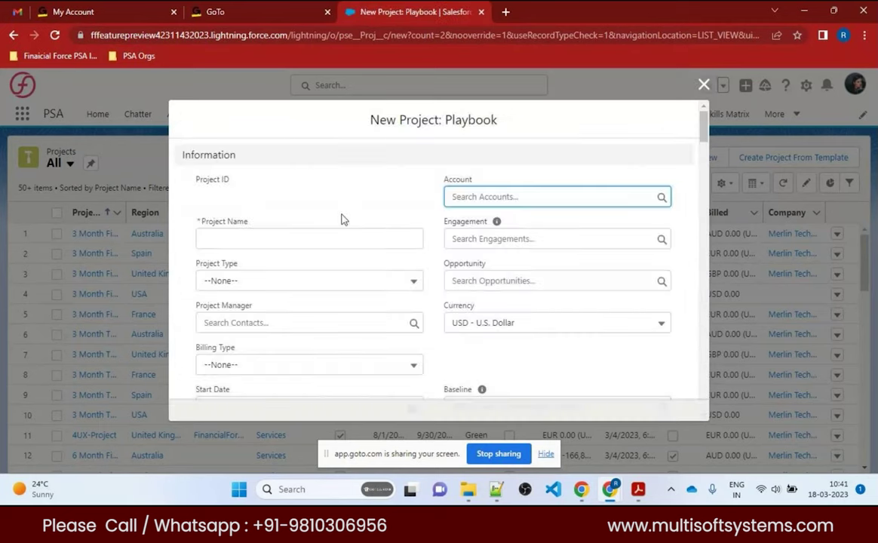
Examine the Information fields of the new Playbook project form, including the choices offered for Project Type.
scroll(405, 261, down, 1)
scroll(406, 261, up, 1)
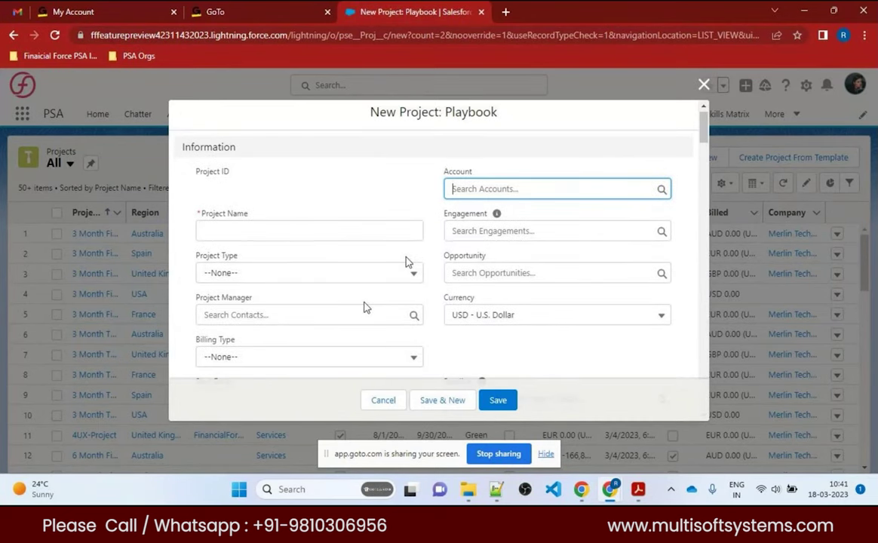
scroll(382, 302, down, 1)
scroll(378, 301, down, 1)
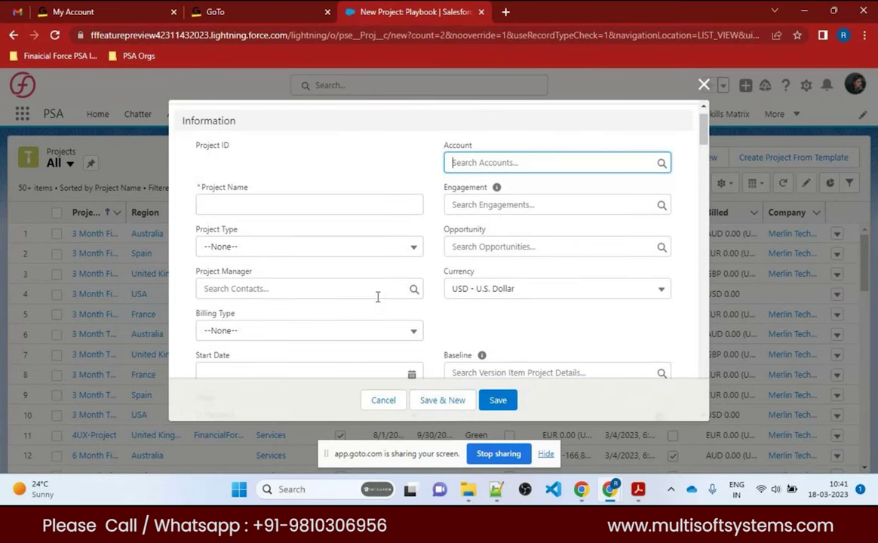
click(301, 208)
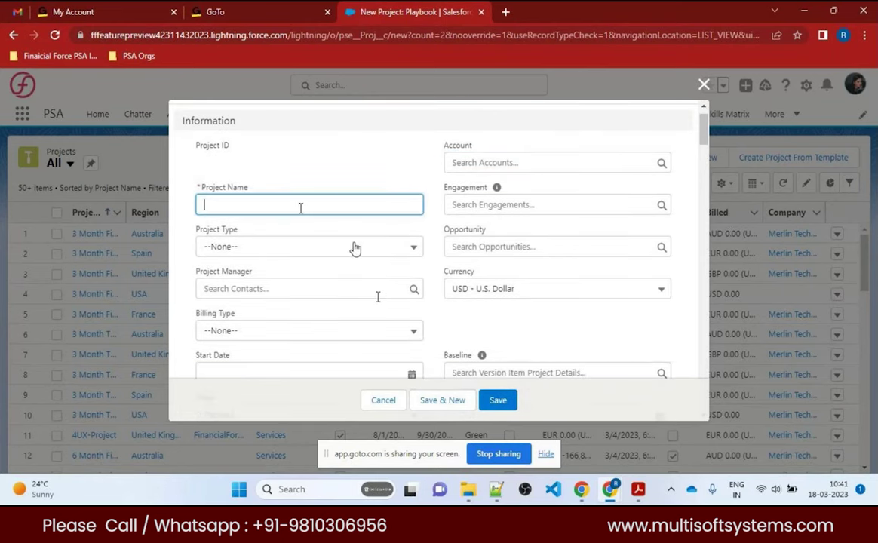
click(294, 251)
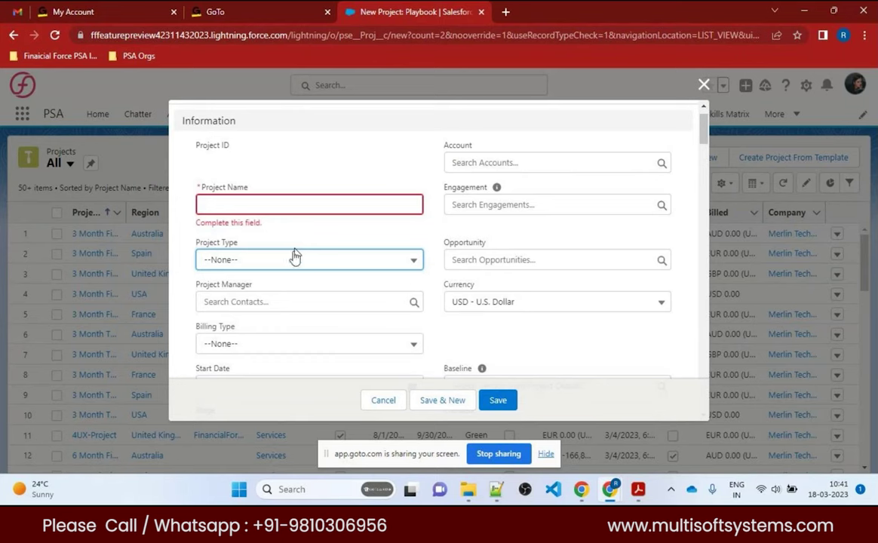
click(289, 261)
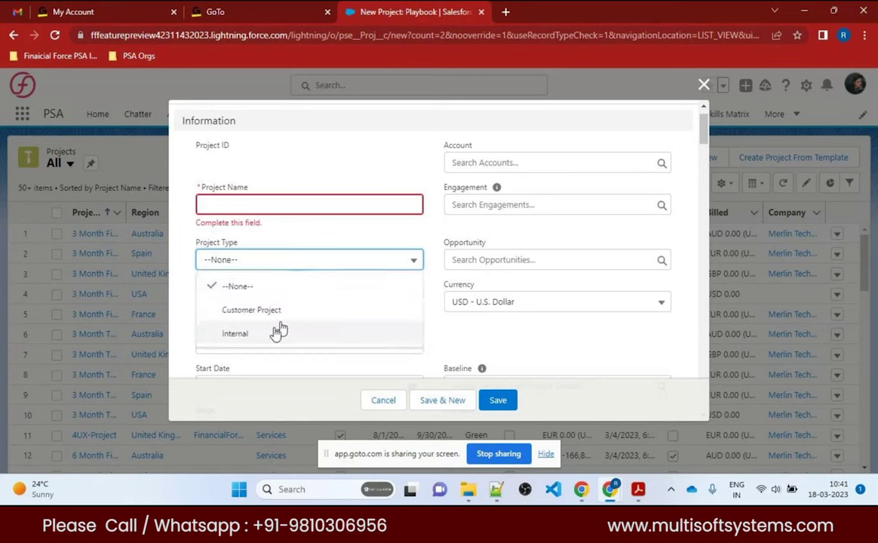
click(384, 265)
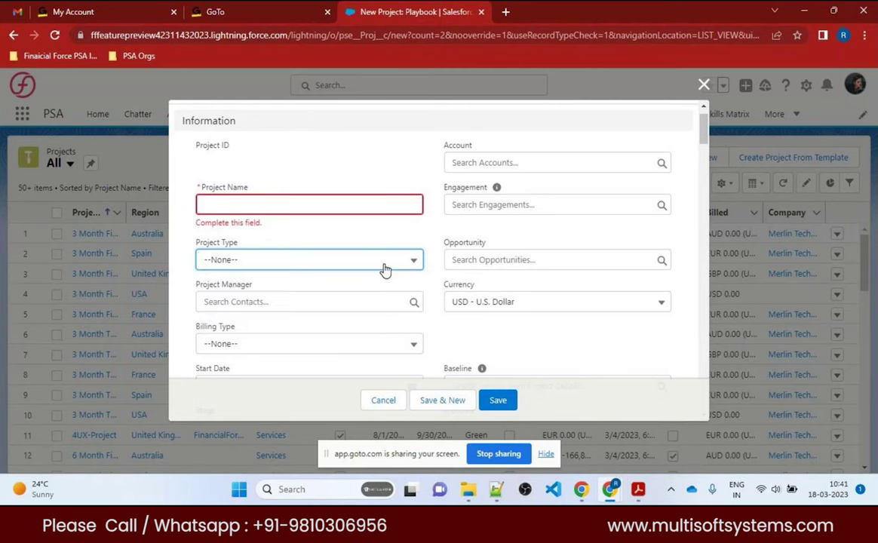
scroll(471, 234, up, 1)
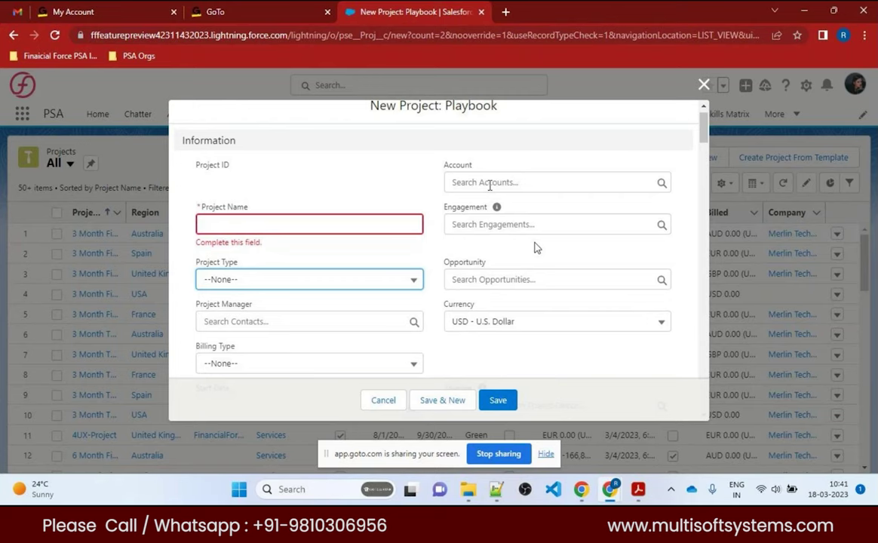
scroll(534, 248, down, 3)
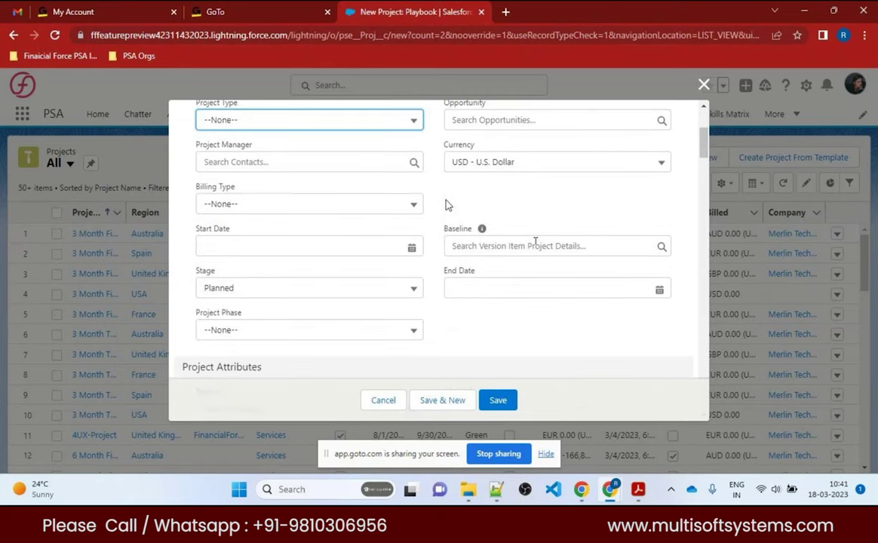
Set the project's Billing Type to Time and Materials.
click(383, 208)
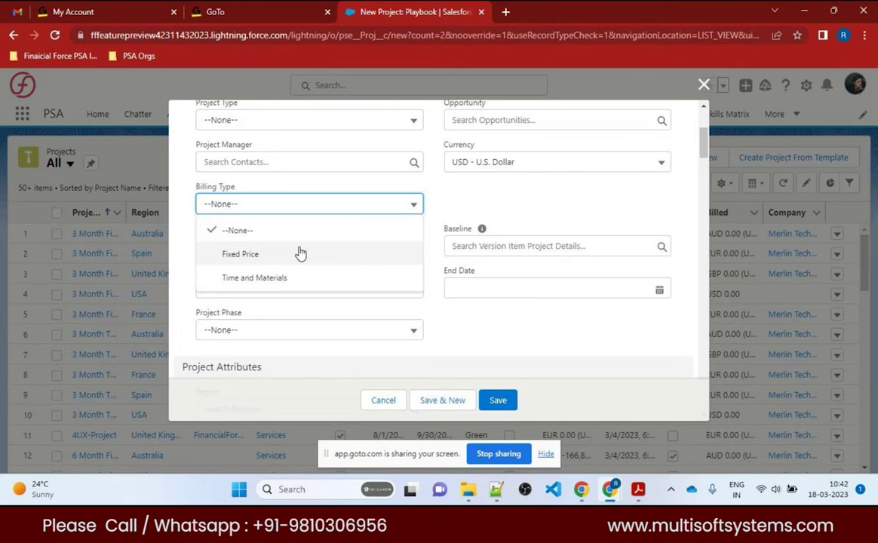
click(256, 278)
click(328, 213)
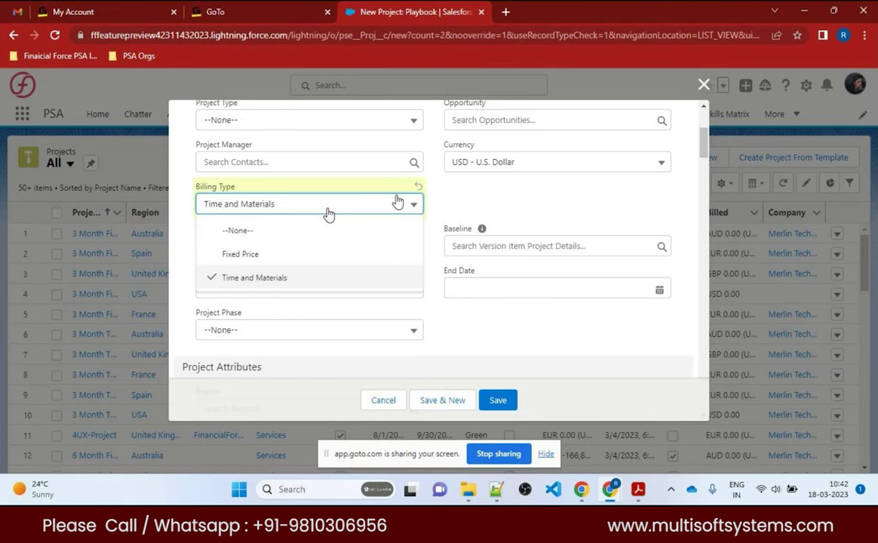
click(498, 203)
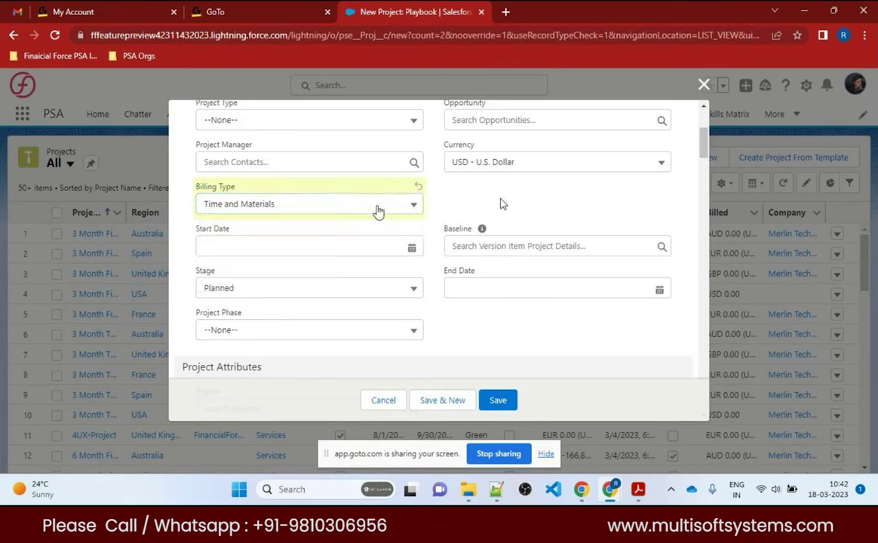
Examine the Baseline, Start Date, End Date, Stage and Project Phase fields without filling them in.
click(473, 249)
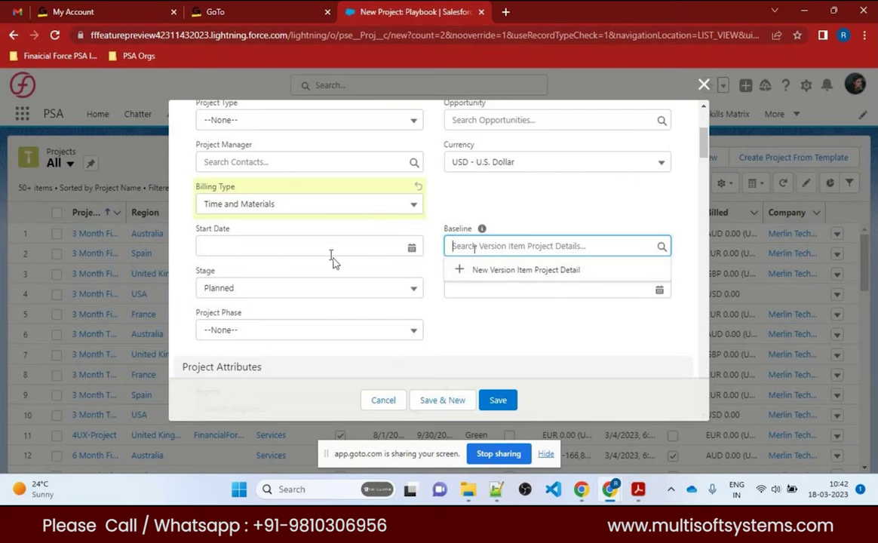
click(497, 319)
scroll(505, 310, down, 1)
click(302, 265)
scroll(274, 363, down, 1)
scroll(249, 347, up, 1)
click(471, 222)
scroll(486, 279, down, 1)
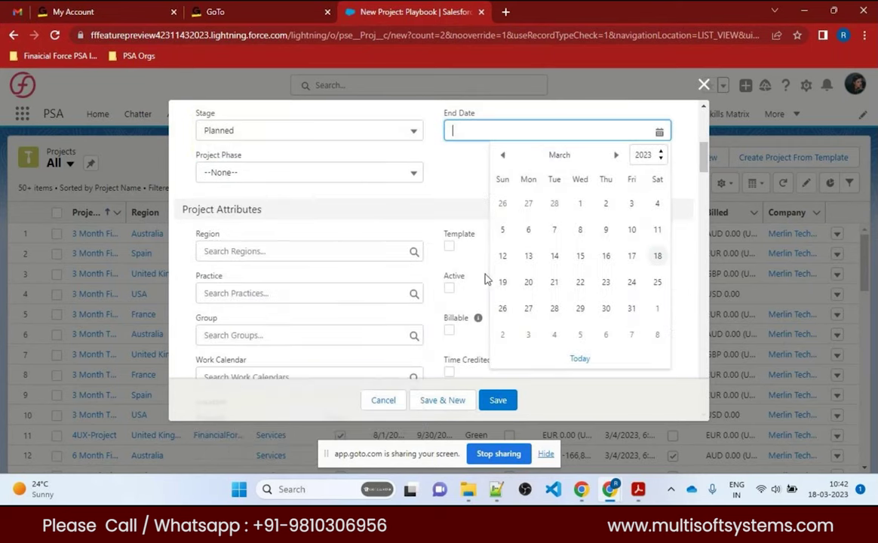
click(483, 276)
Examine the Region, Practice, Group, Work Calendar and checkbox fields under Project Attributes, comparing them with the Information section.
scroll(227, 251, down, 2)
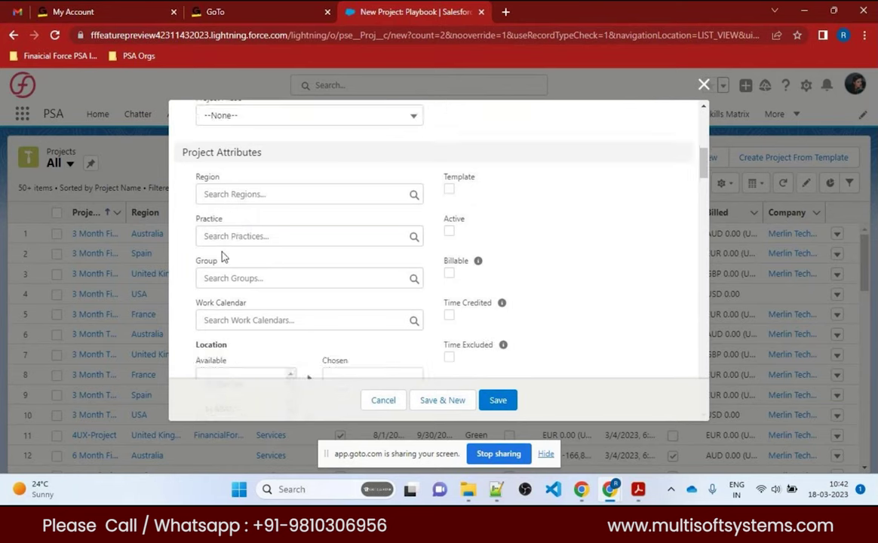
click(203, 179)
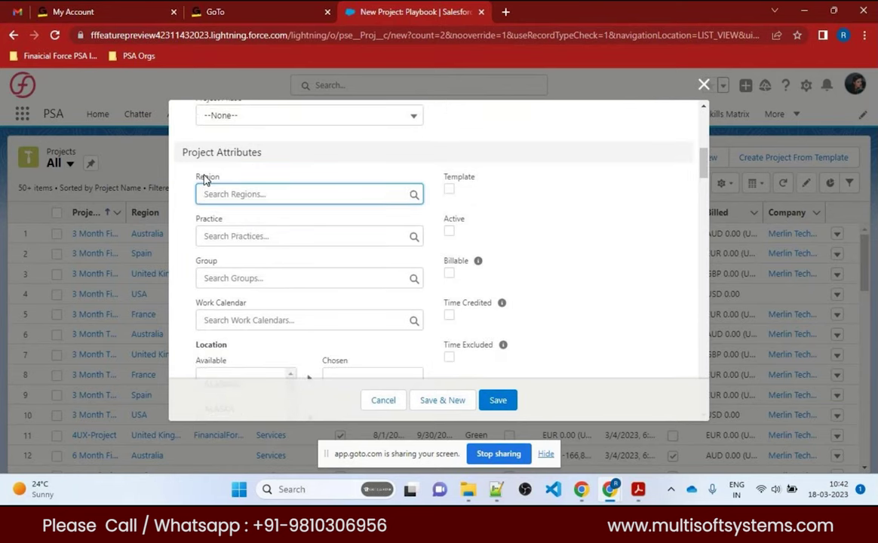
click(290, 156)
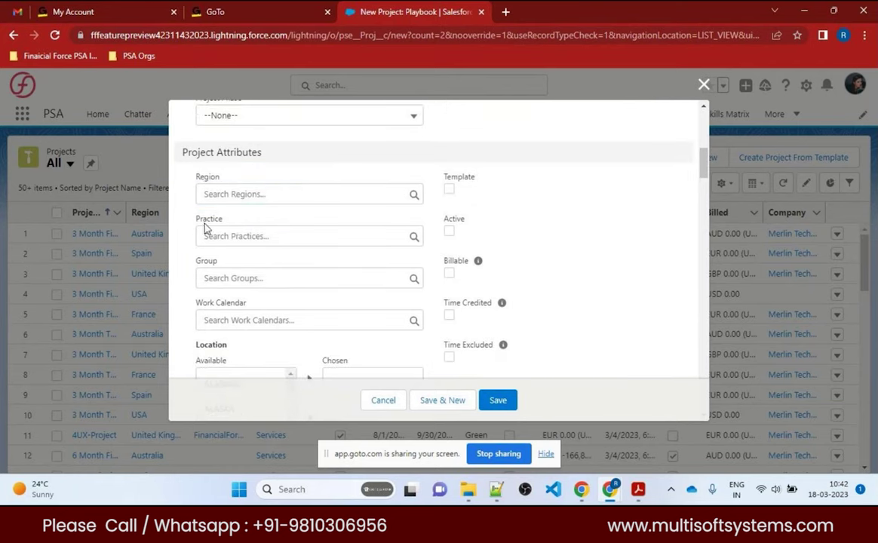
scroll(262, 246, down, 1)
click(256, 252)
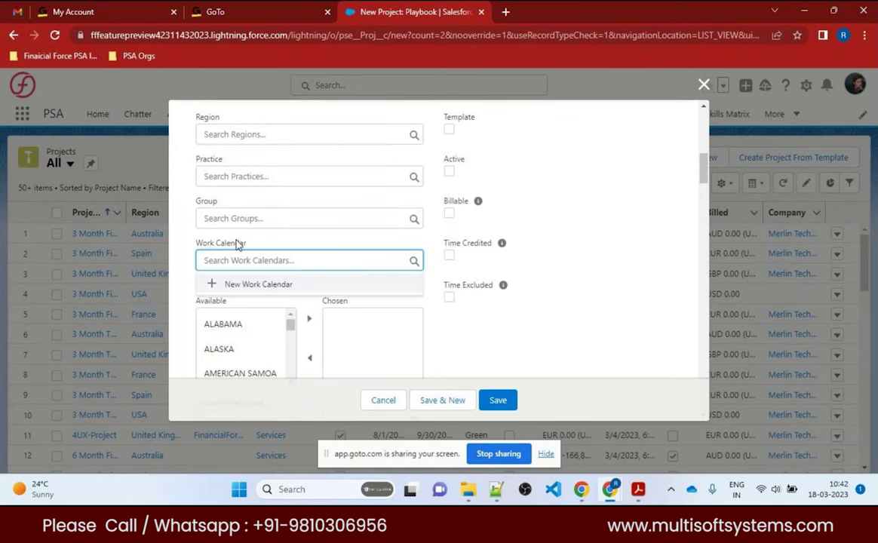
scroll(472, 212, up, 5)
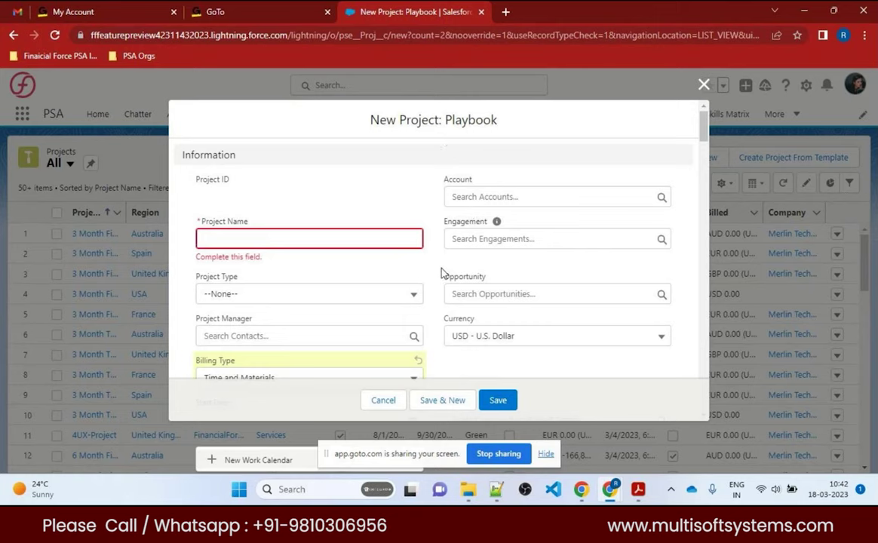
scroll(529, 260, down, 6)
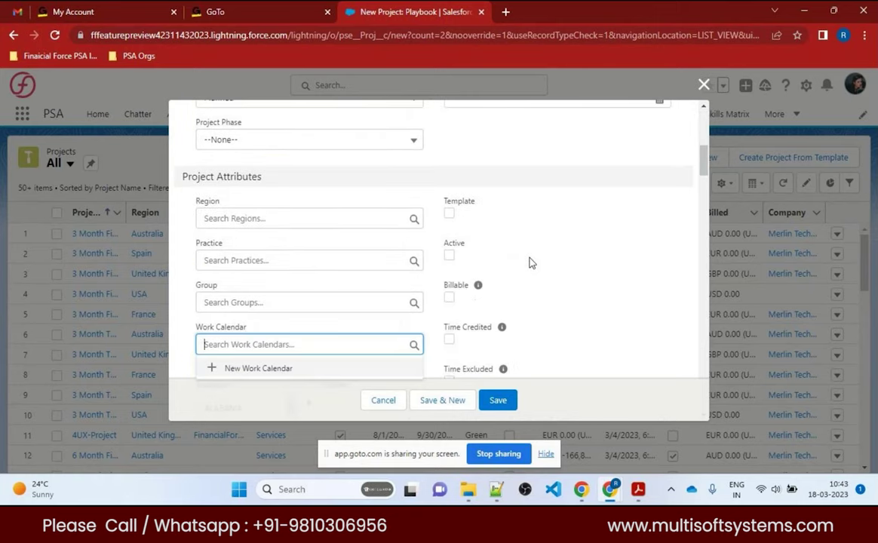
scroll(451, 215, up, 3)
scroll(450, 215, up, 2)
scroll(451, 218, down, 4)
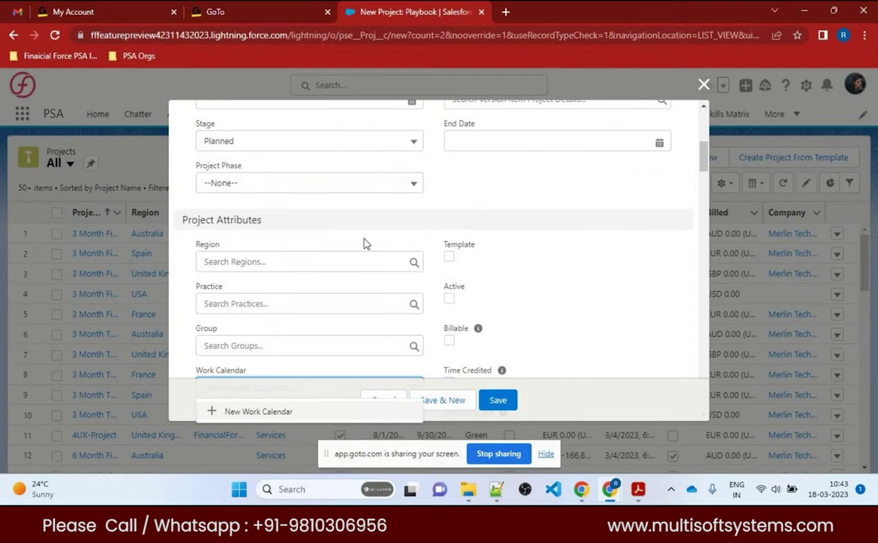
scroll(363, 243, up, 5)
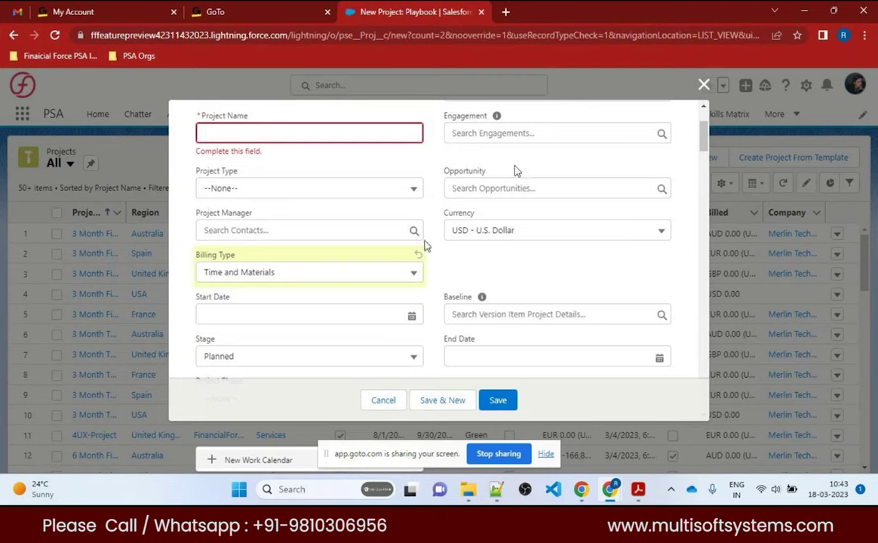
scroll(457, 219, up, 2)
scroll(457, 221, down, 5)
scroll(530, 278, down, 5)
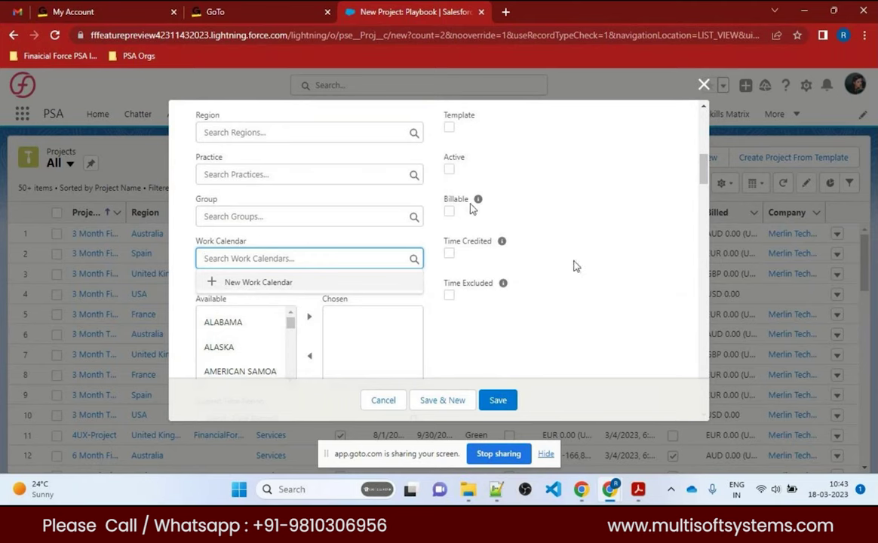
Clear the Auto-Cap Billing and Apply Billing Cap options in the Project Tracking section.
mouse_move(478, 201)
scroll(541, 208, down, 2)
scroll(543, 205, down, 5)
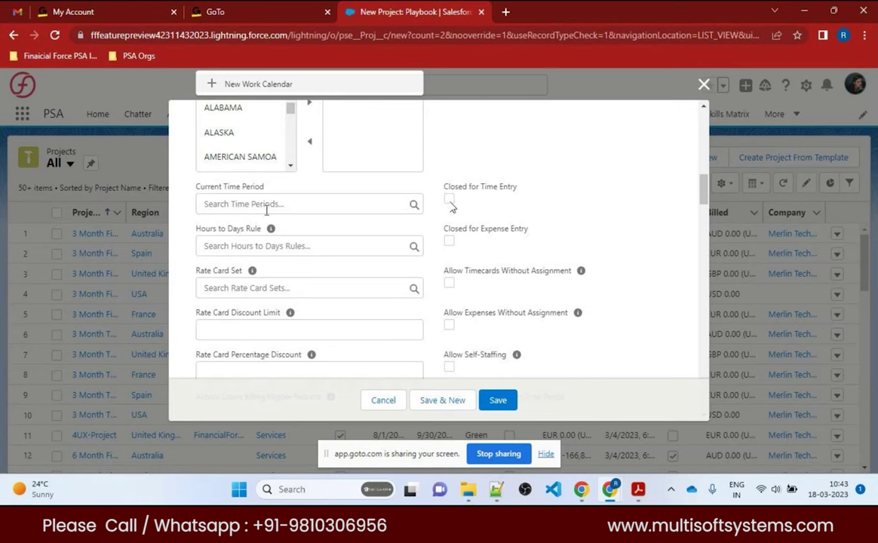
scroll(331, 260, down, 2)
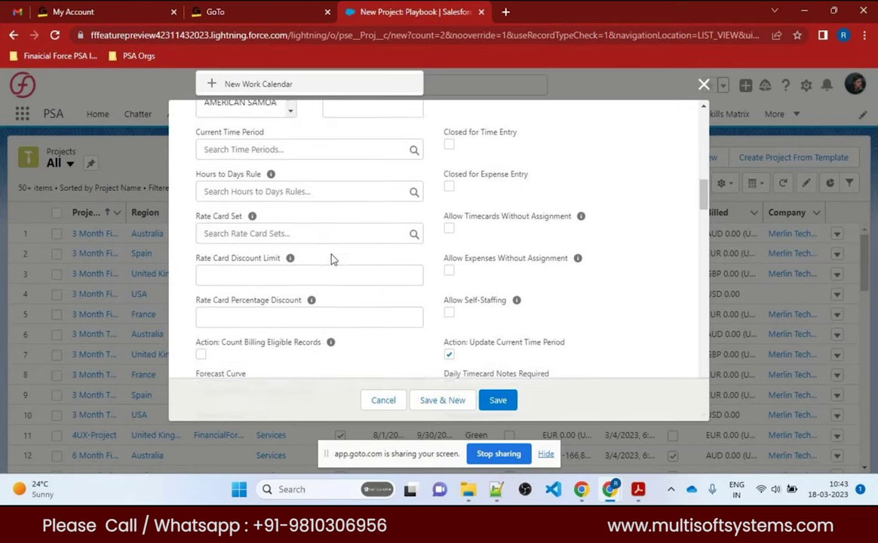
scroll(533, 257, down, 3)
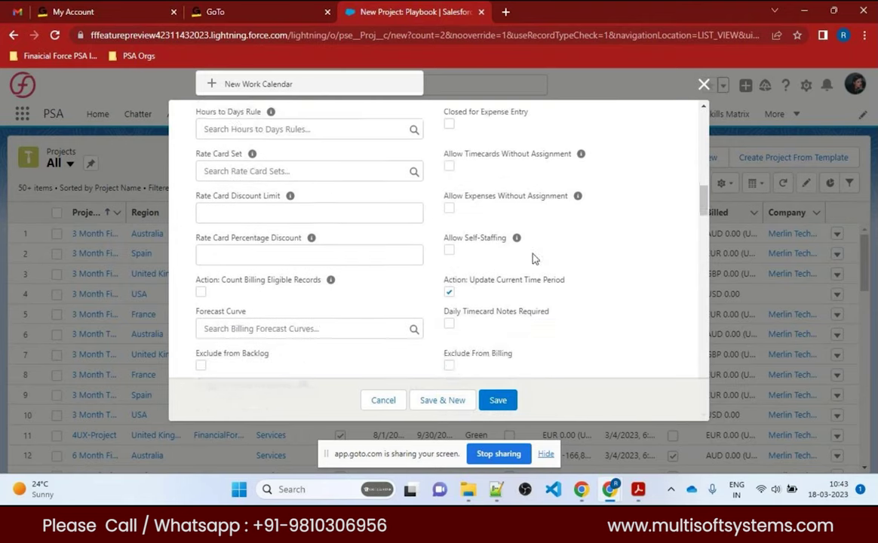
scroll(532, 259, down, 10)
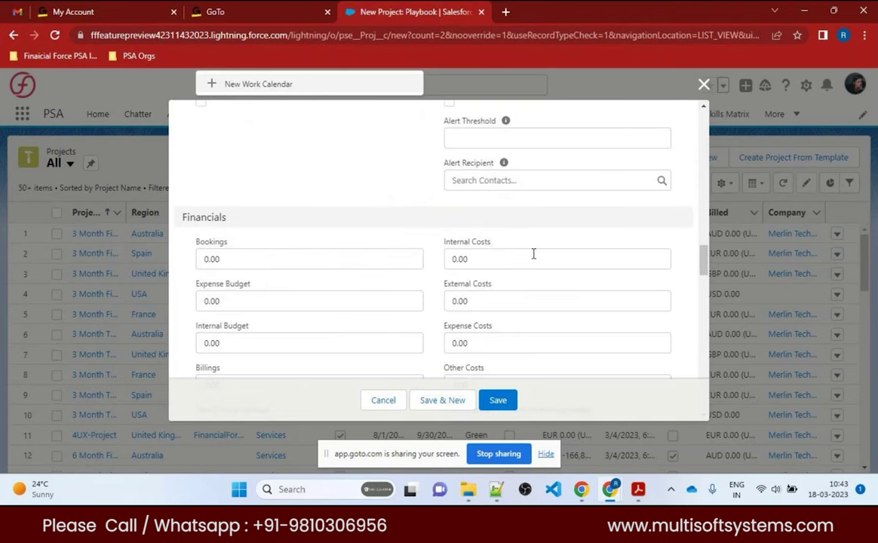
click(449, 143)
click(201, 143)
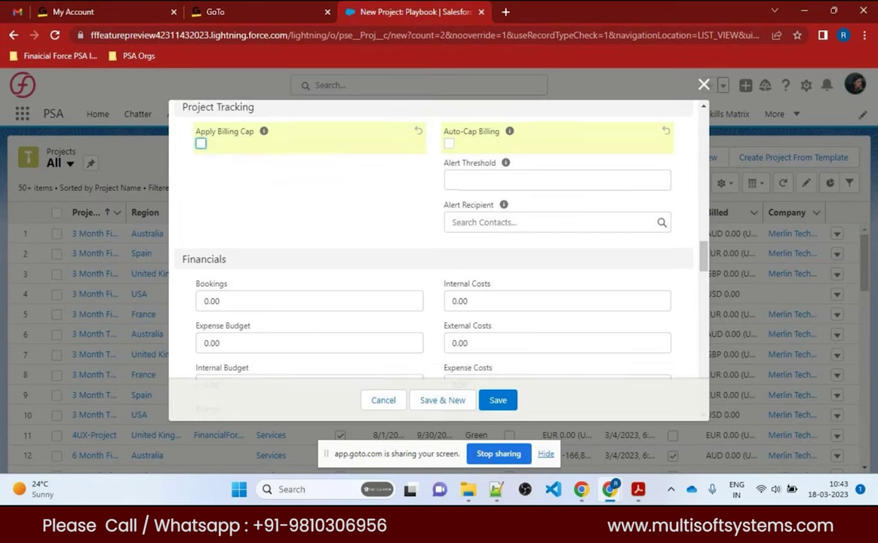
Review the form again from the Information section down to the Alert Threshold and Alert Recipient fields in Project Tracking.
scroll(442, 186, up, 12)
scroll(589, 167, up, 10)
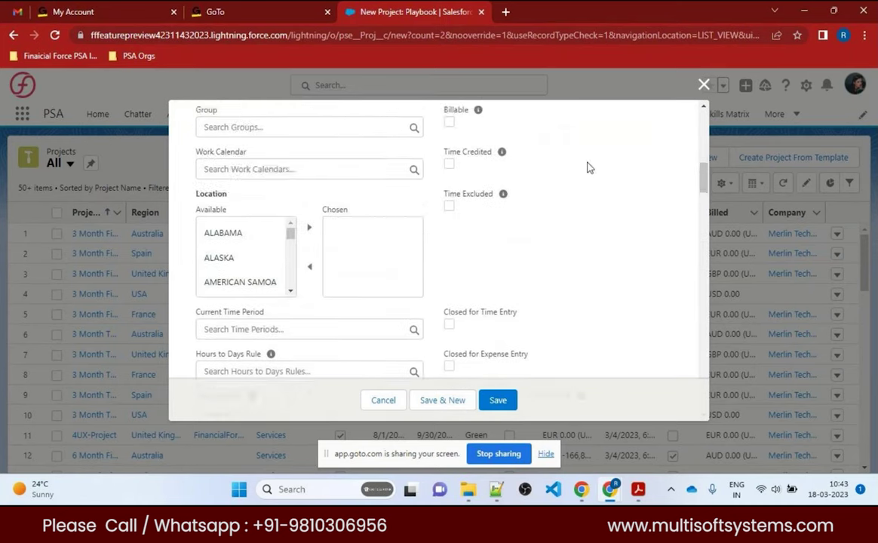
scroll(589, 168, up, 10)
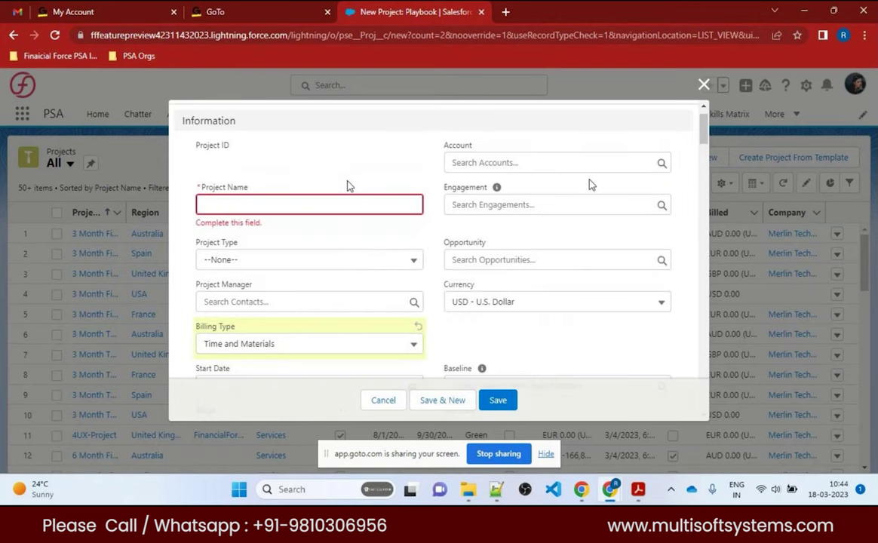
scroll(465, 243, down, 1)
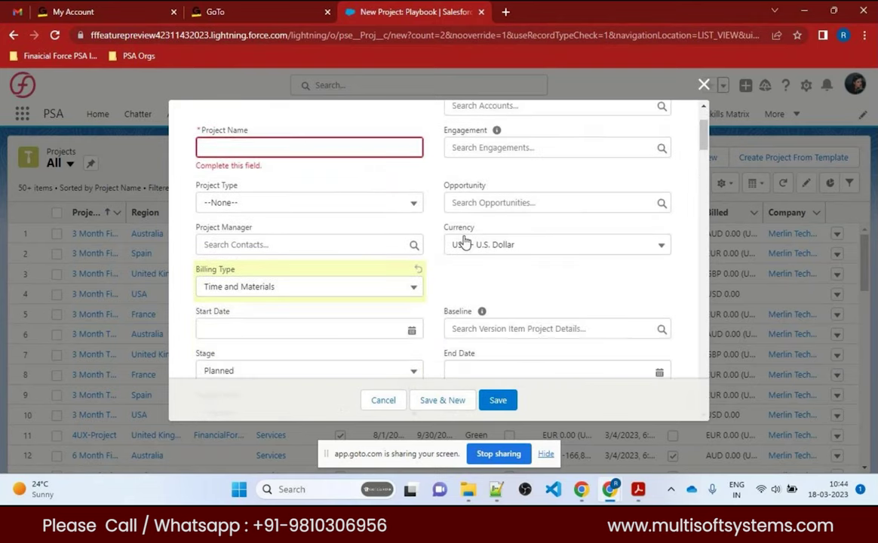
scroll(465, 243, up, 1)
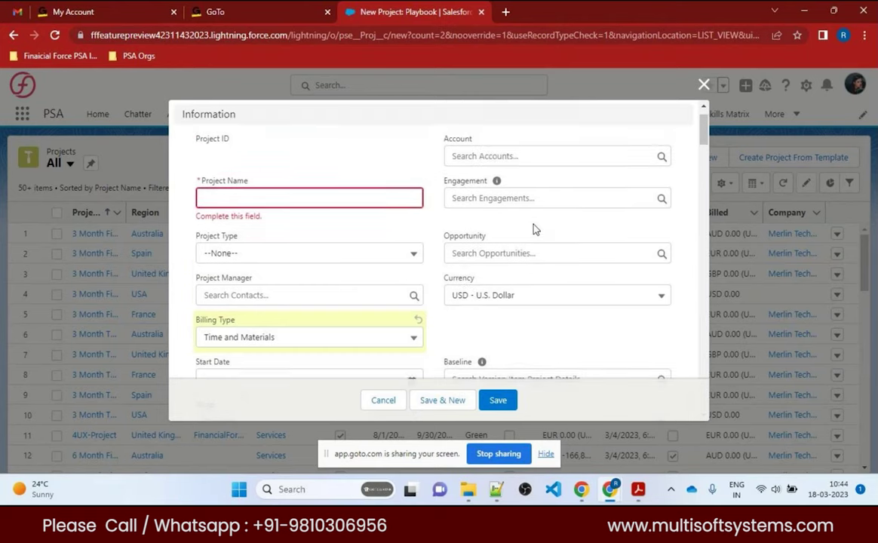
scroll(534, 229, down, 15)
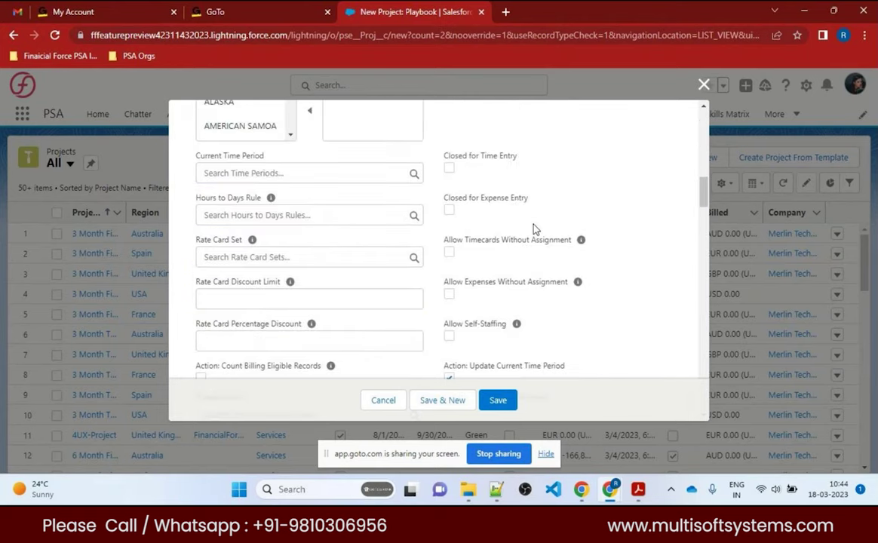
click(324, 168)
click(324, 167)
scroll(434, 206, down, 5)
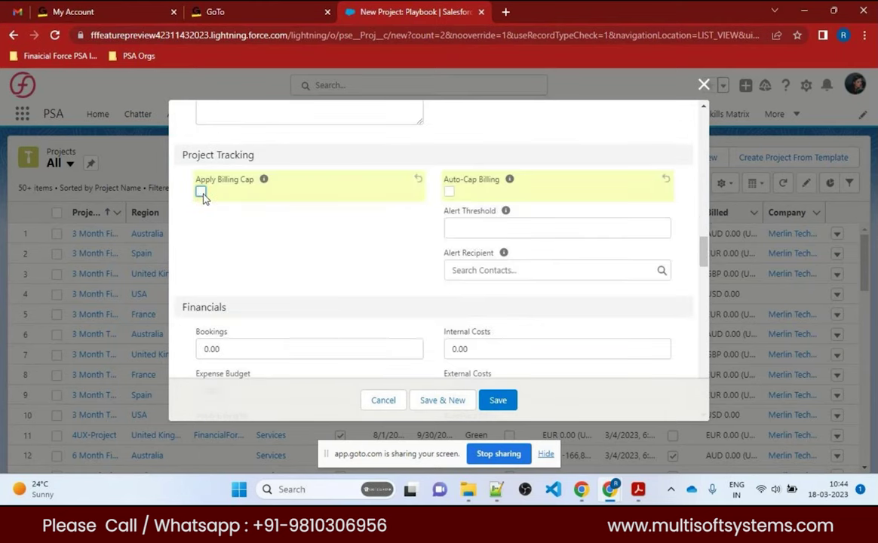
click(487, 229)
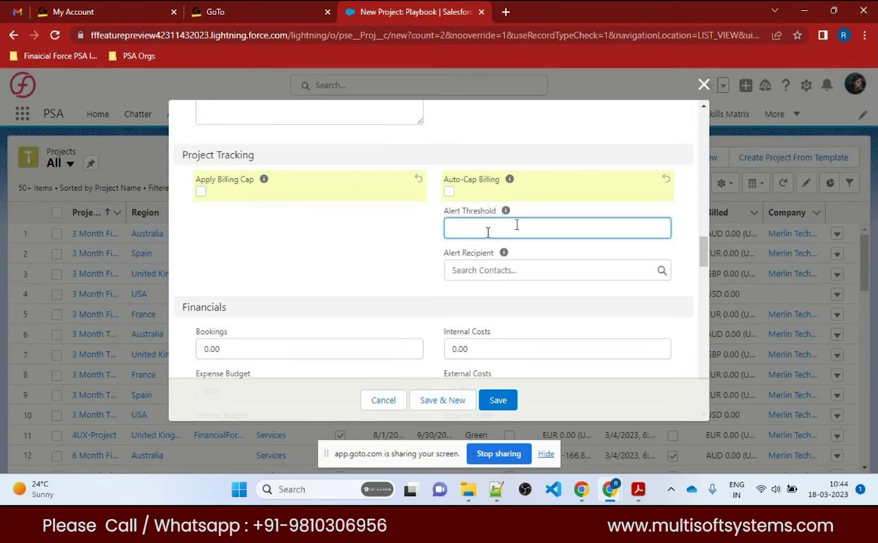
click(480, 271)
click(349, 239)
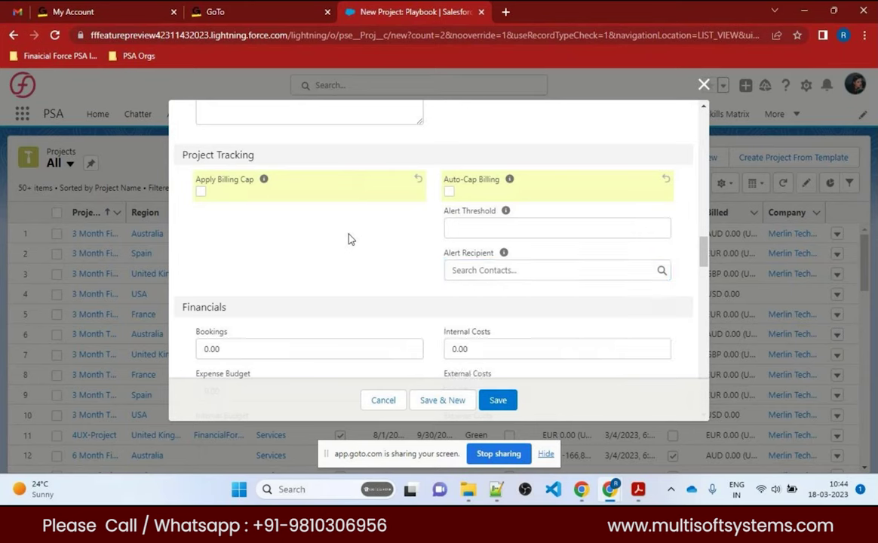
Examine the Bookings, budget, Billings and cost fields in the Financials section of the new project form.
scroll(343, 236, down, 2)
scroll(283, 229, down, 1)
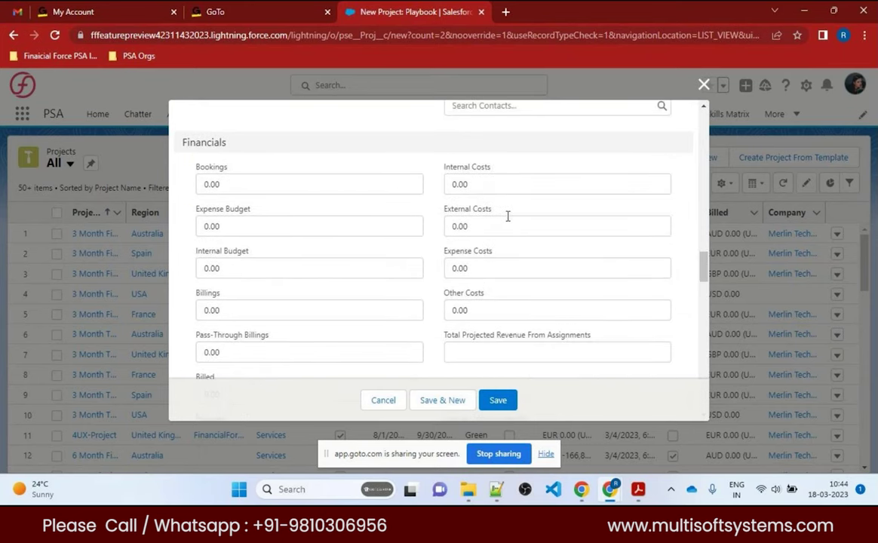
drag(172, 167, 226, 167)
scroll(317, 216, down, 1)
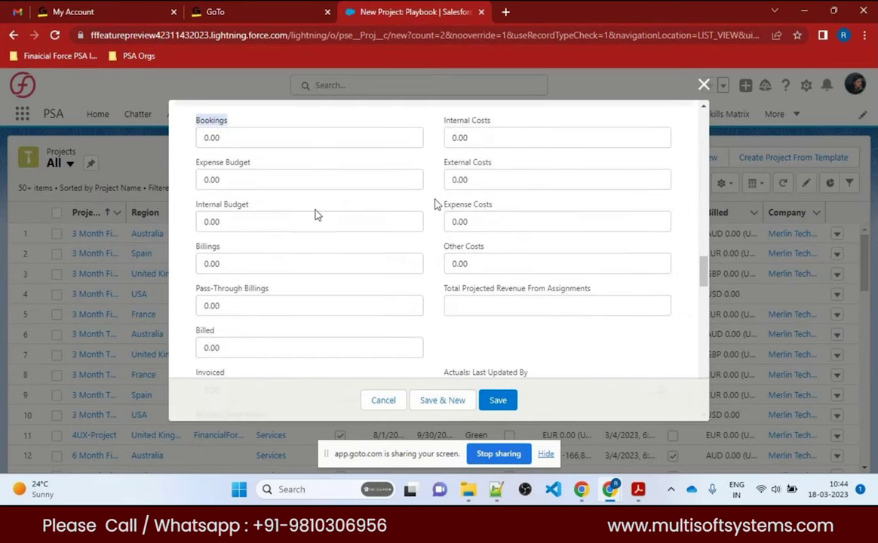
double_click(214, 249)
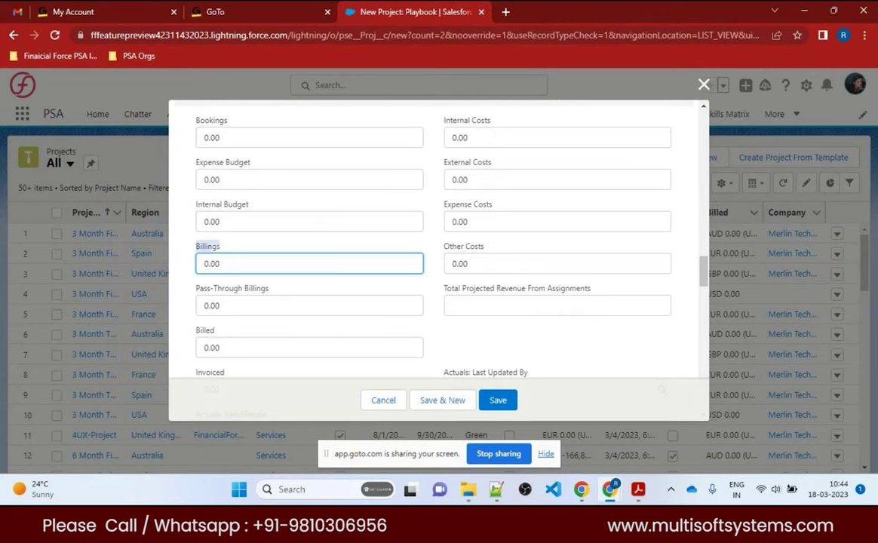
click(222, 261)
scroll(378, 243, up, 5)
scroll(298, 275, down, 5)
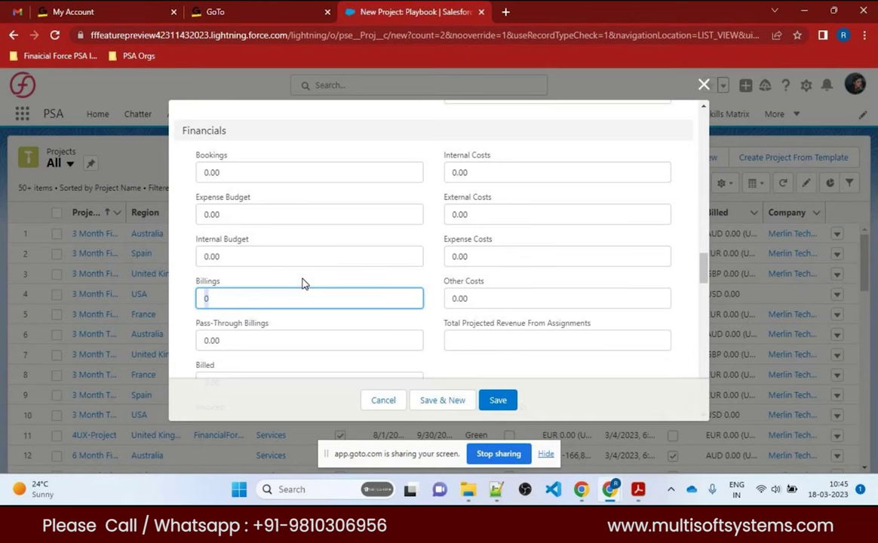
scroll(381, 219, up, 1)
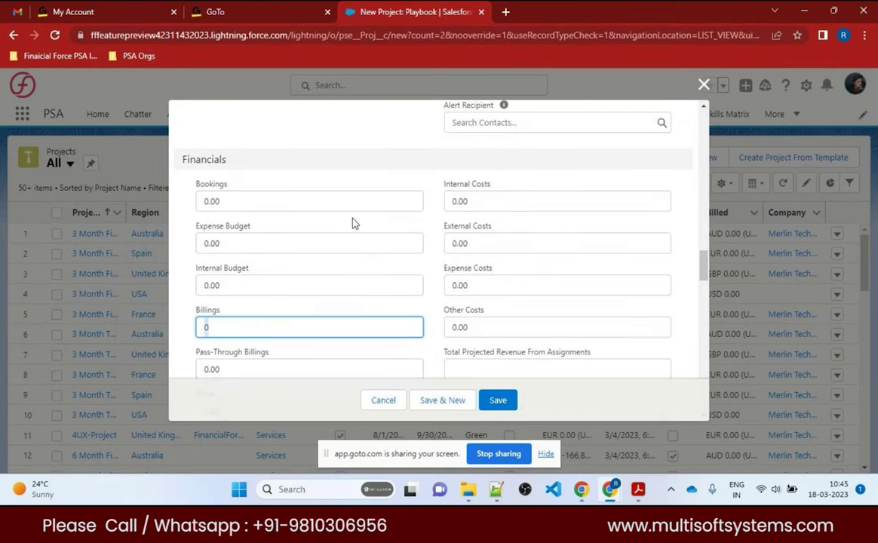
Review the remaining form sections down to System Information and close the new project form without saving.
scroll(316, 223, down, 3)
scroll(290, 192, down, 5)
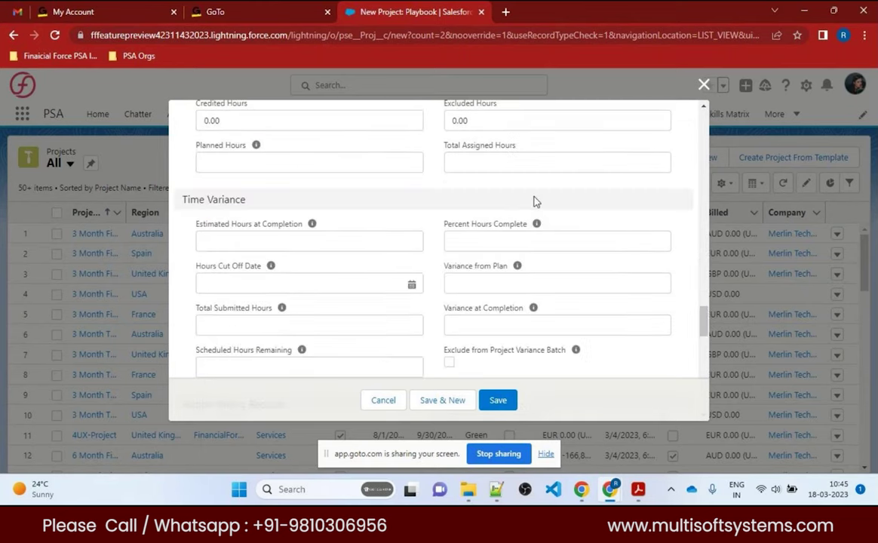
scroll(509, 302, down, 10)
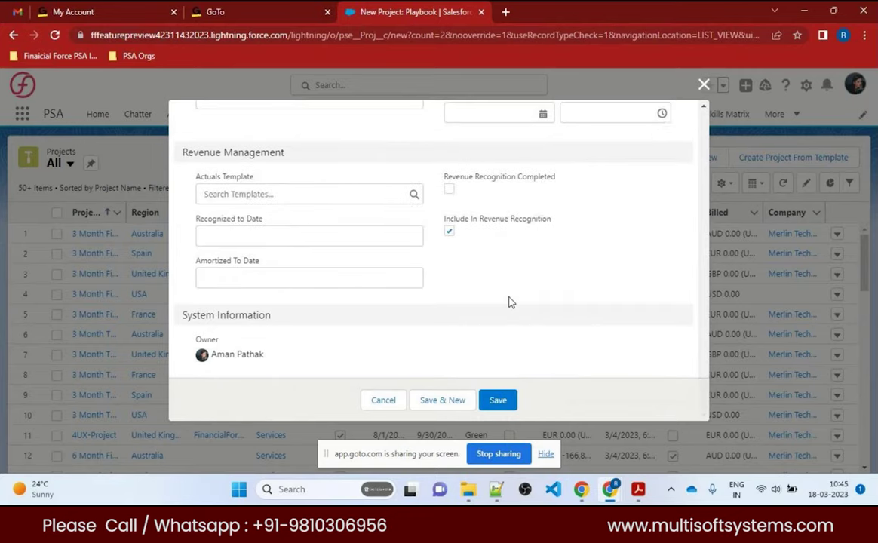
click(704, 84)
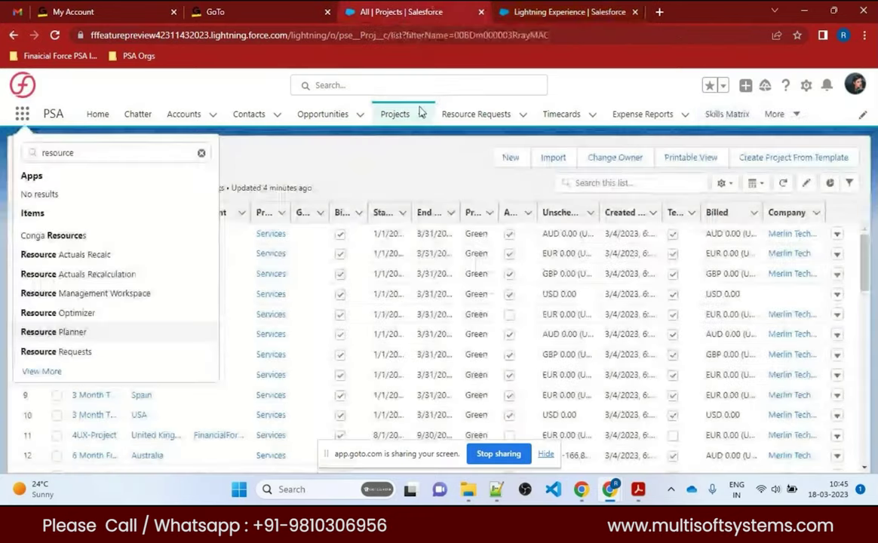
Go to the Projects list and open the Celestrics-Project record.
click(414, 172)
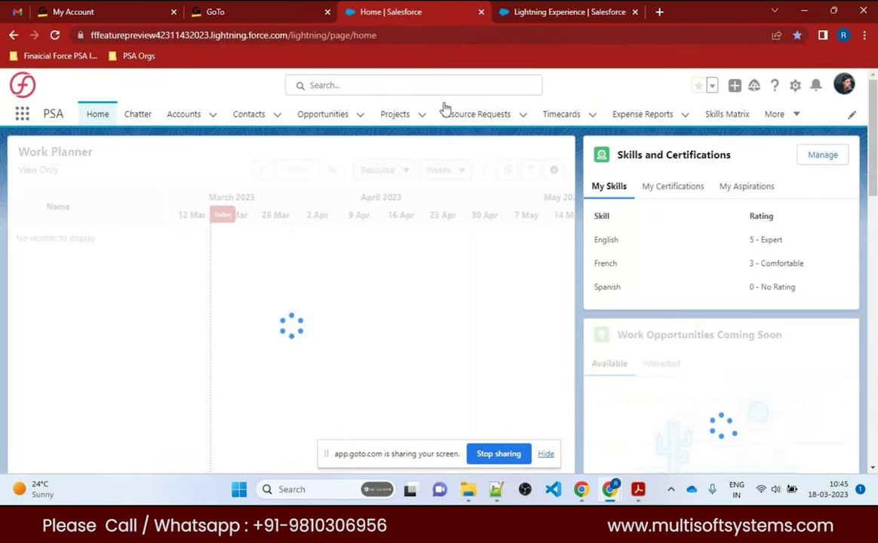
click(395, 115)
click(89, 235)
click(852, 174)
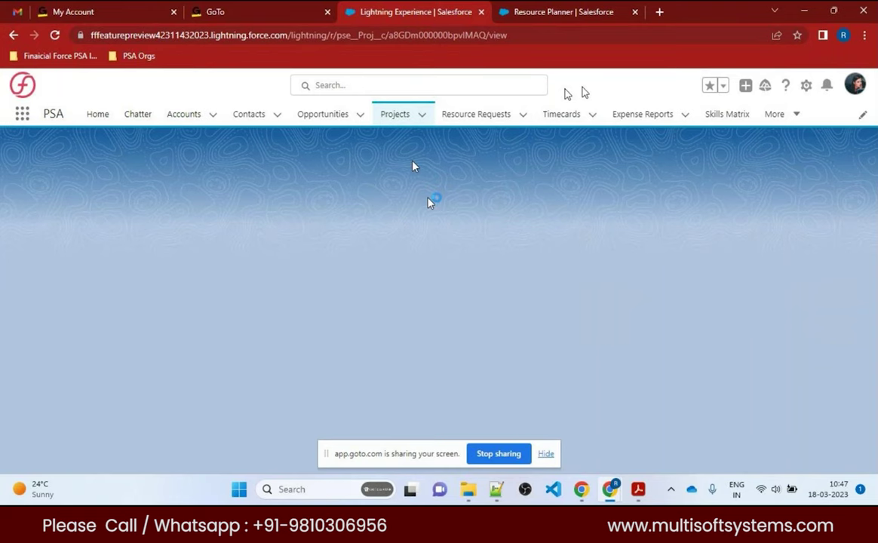
Switch to the Resource Planner page, dismissing the notification request, and look through its full resource list.
click(574, 9)
click(265, 55)
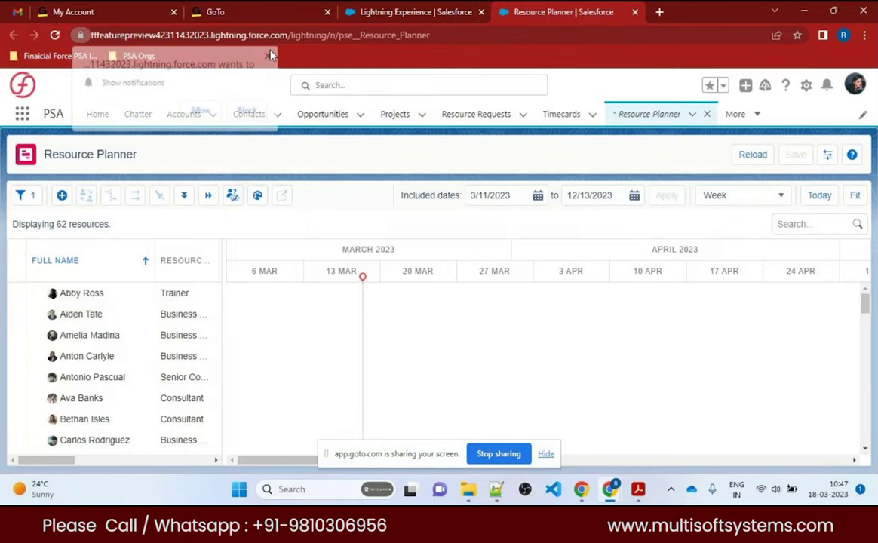
scroll(305, 300, down, 1)
scroll(305, 300, up, 1)
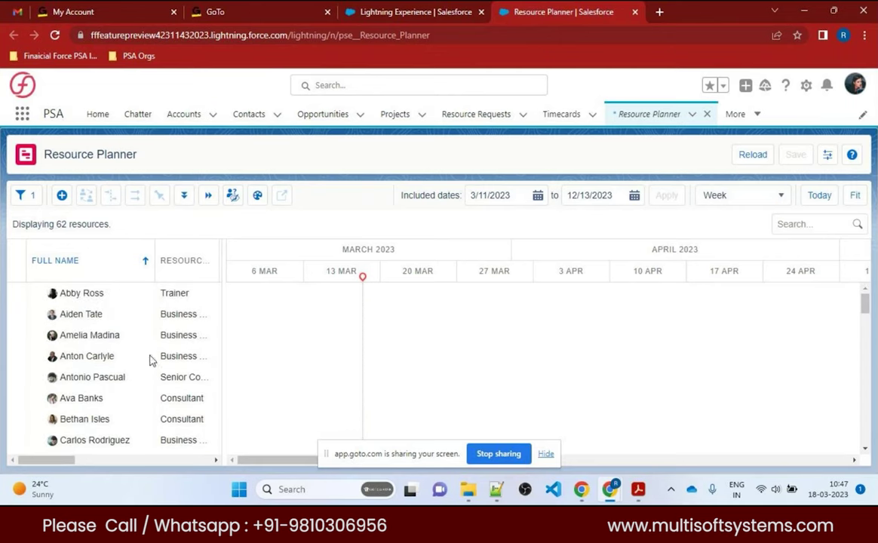
scroll(139, 332, down, 6)
scroll(150, 363, down, 3)
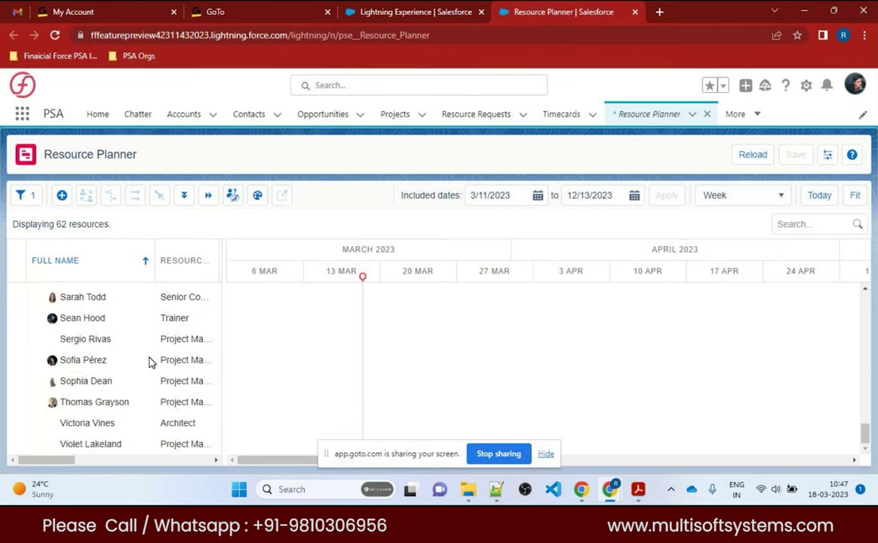
scroll(149, 363, up, 10)
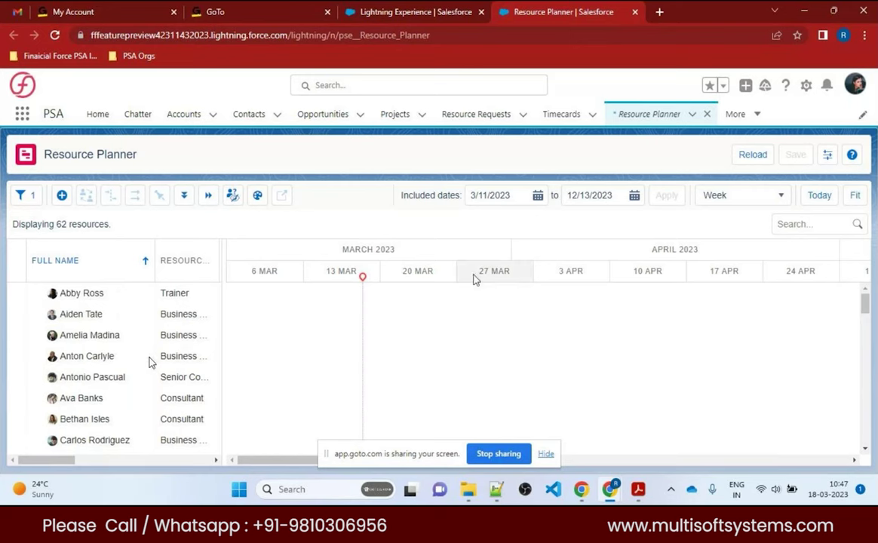
Show the Resource Planner by Day with included dates from 3/11/2018 and look over the resources' daily hours.
click(762, 197)
click(748, 218)
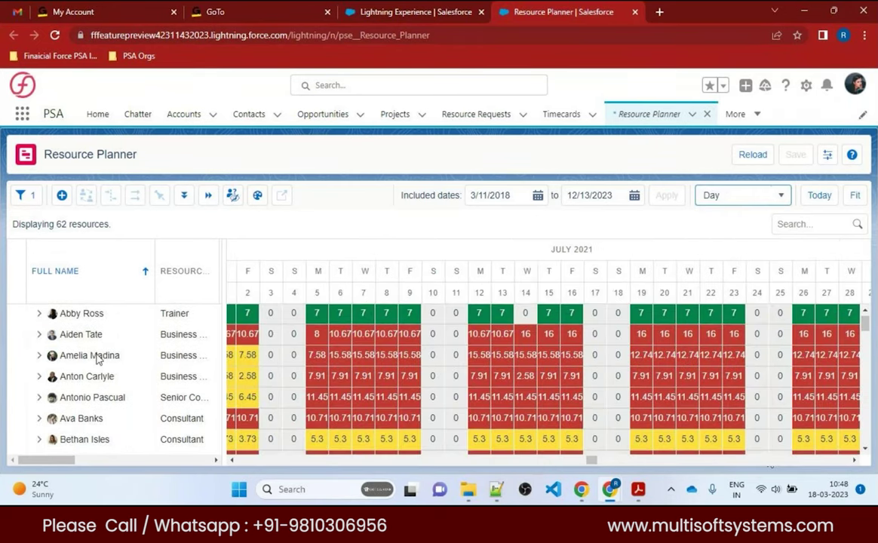
scroll(151, 354, down, 7)
scroll(77, 342, up, 4)
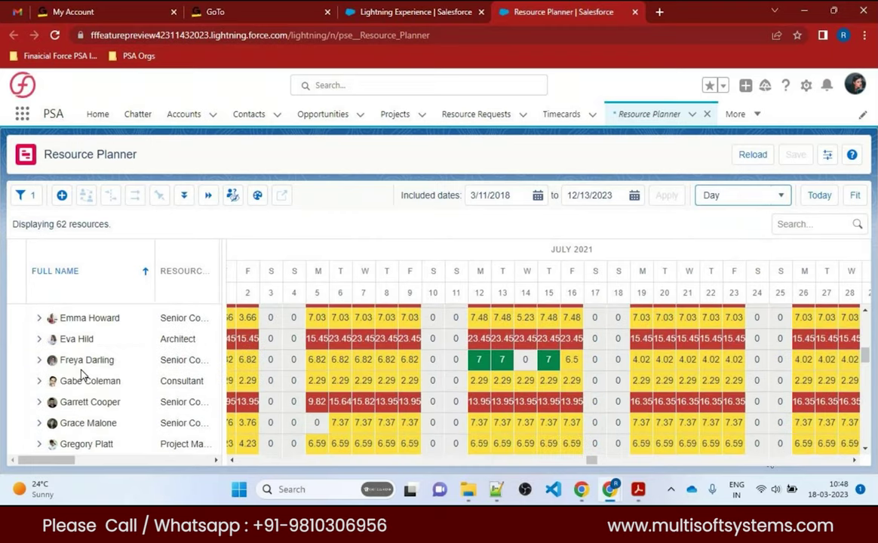
scroll(83, 375, up, 4)
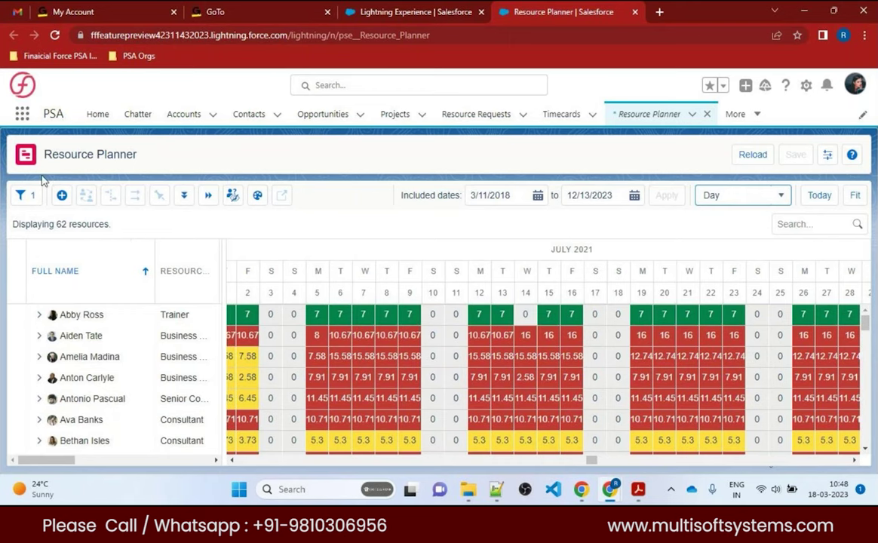
click(125, 159)
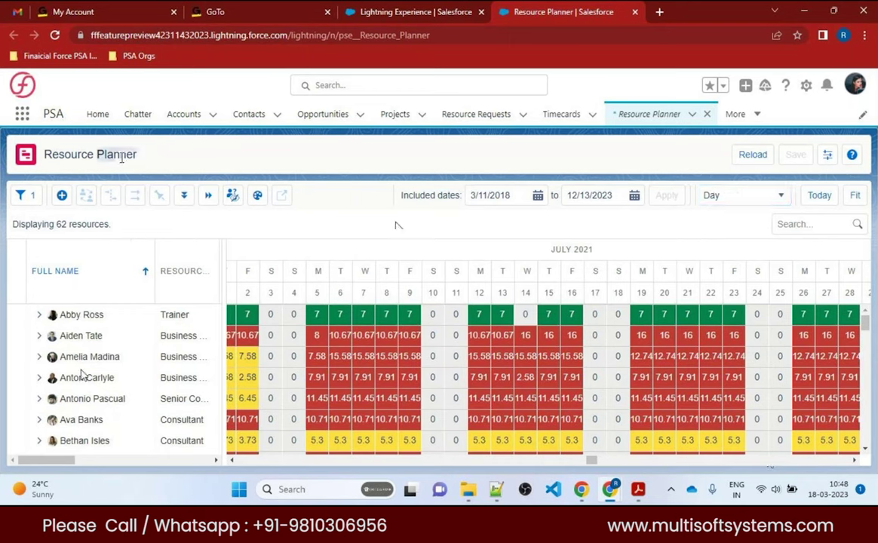
click(161, 157)
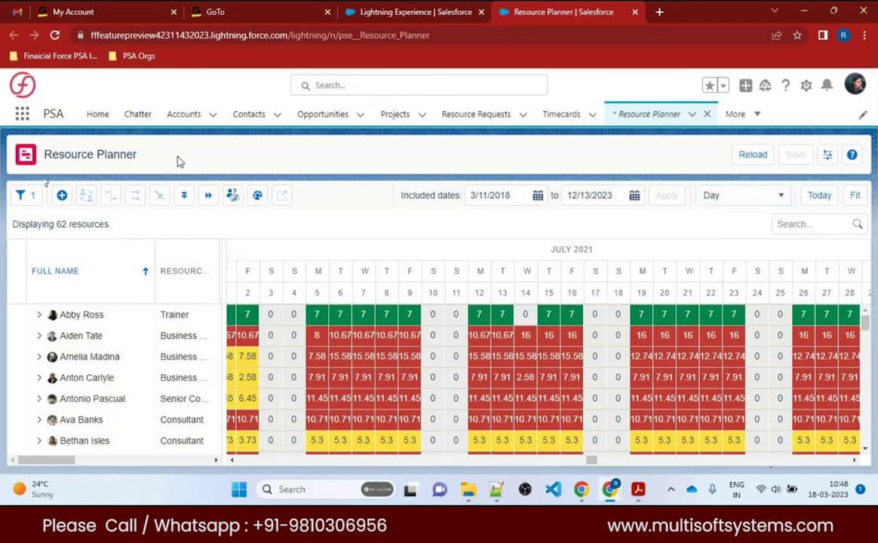
Expand the first listed resource, a trainer, to inspect the July 2021 project assignments, and collapse the row again.
click(317, 316)
click(196, 317)
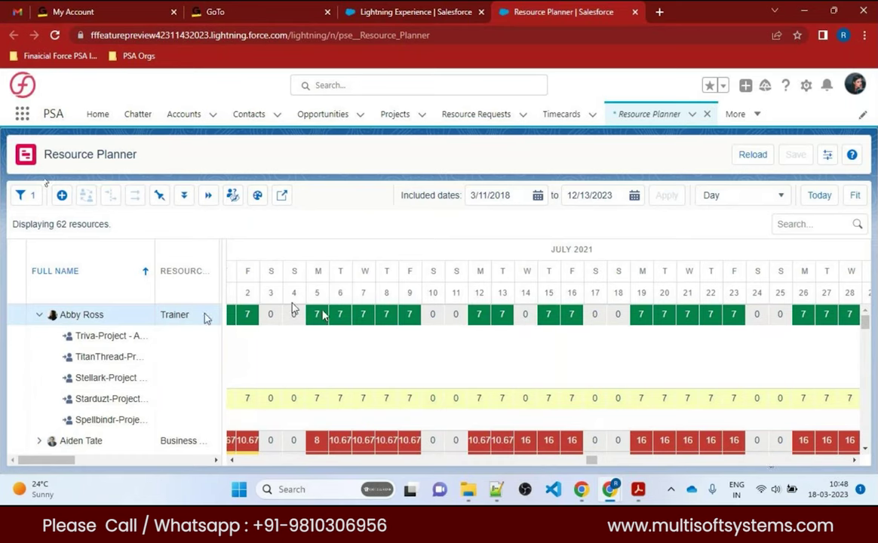
mouse_move(74, 320)
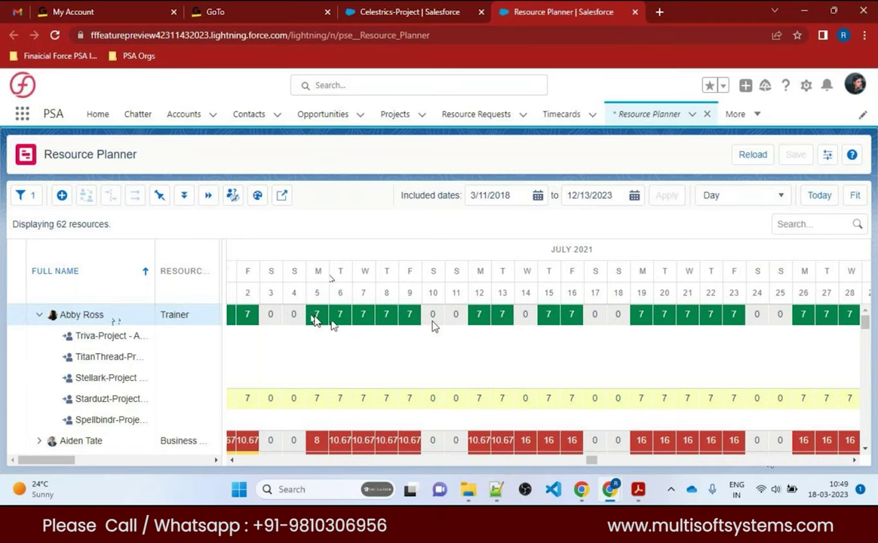
click(206, 317)
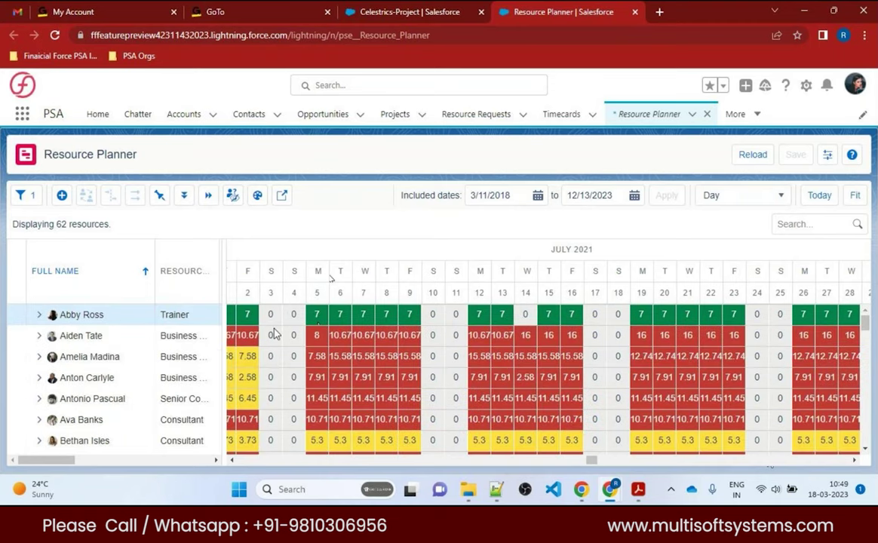
click(39, 315)
click(41, 316)
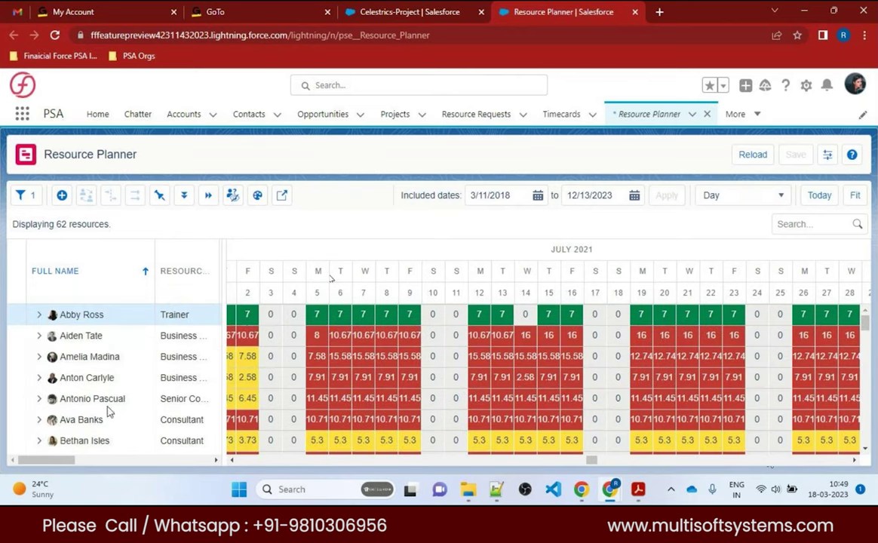
Expand the second listed resource and examine the daily hours per assignment across late June and July 2021.
click(319, 340)
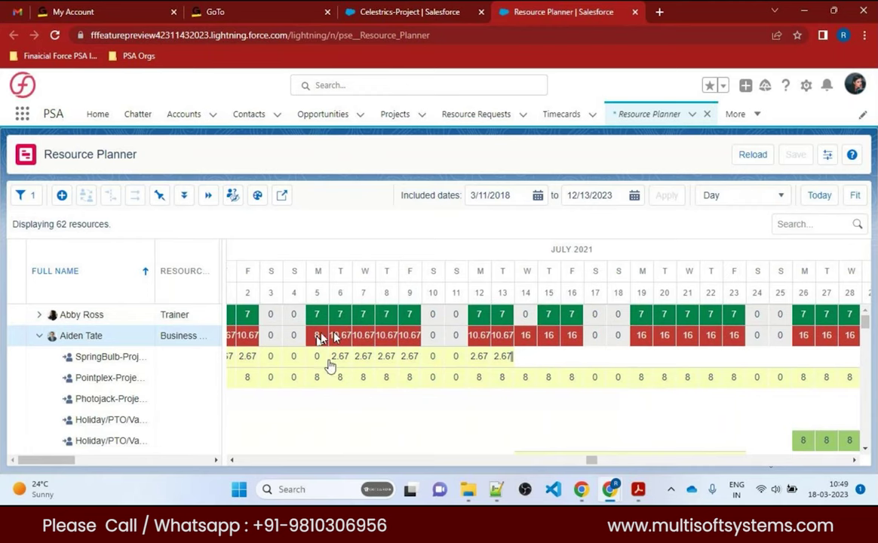
scroll(324, 337, left, 1)
scroll(368, 361, left, 6)
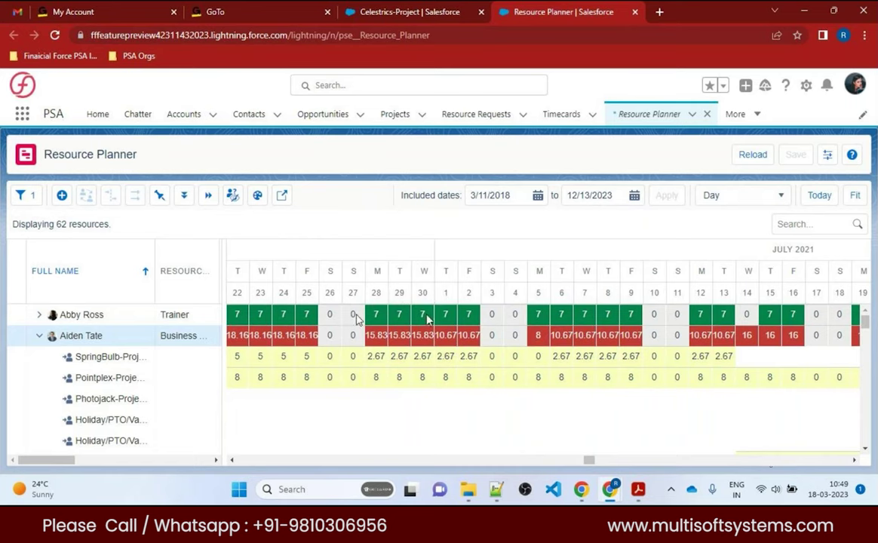
Examine the Project Tracking and Financials sections of Celestrics-Project, especially Bookings, leaving inline editing without saving.
key(ctrl+shift+Tab)
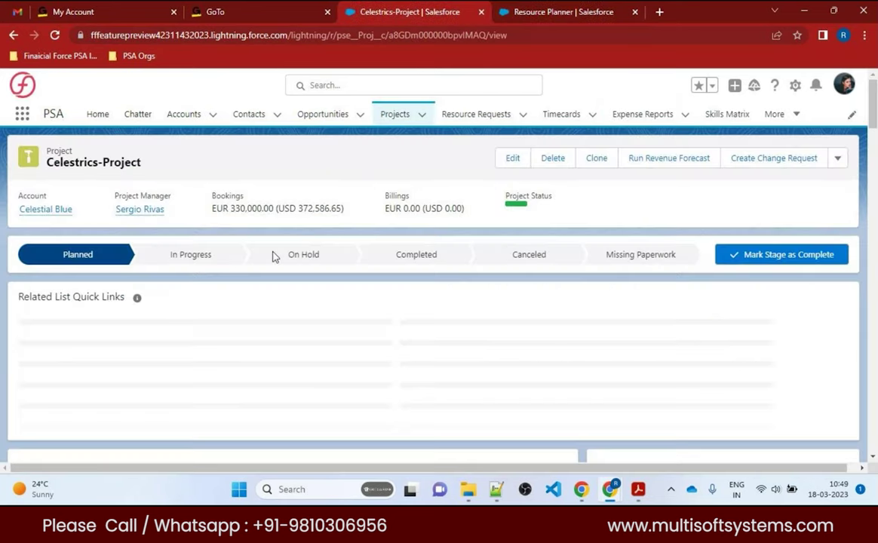
scroll(465, 310, down, 8)
scroll(465, 309, down, 10)
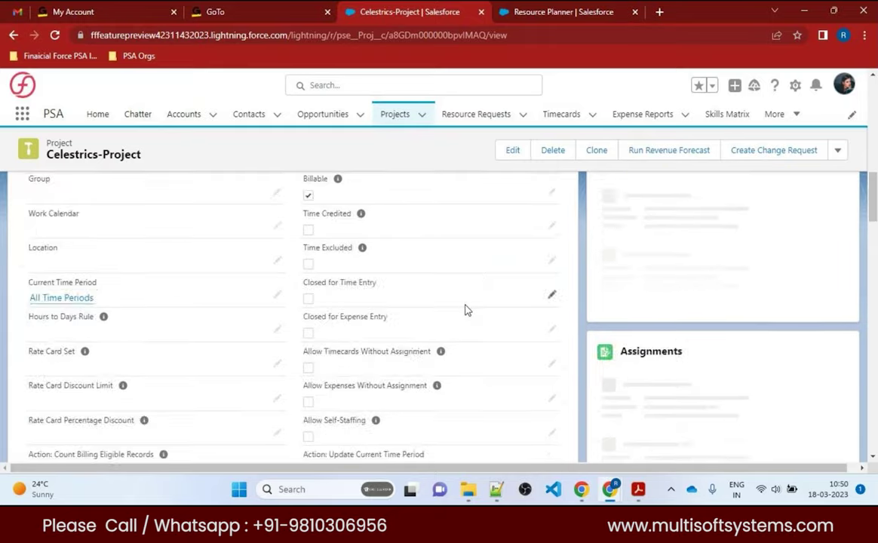
scroll(464, 309, up, 3)
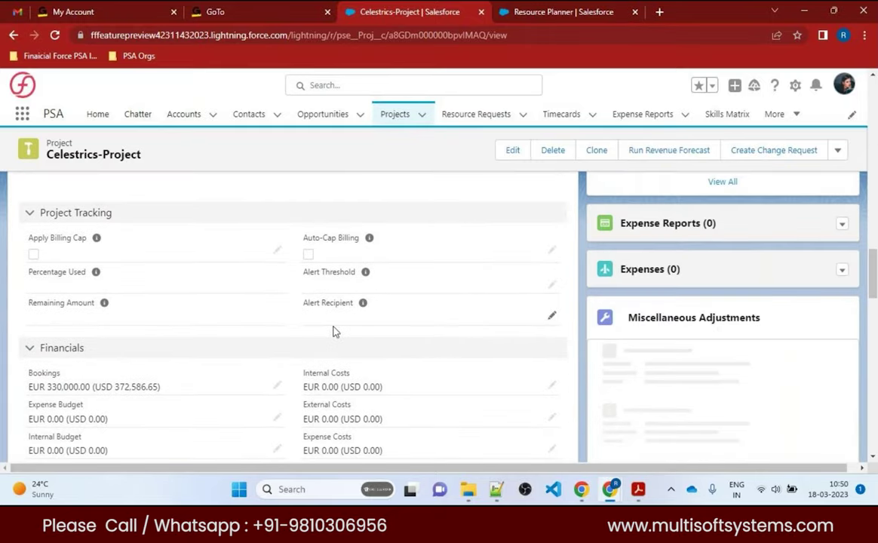
scroll(50, 317, down, 1)
double_click(50, 319)
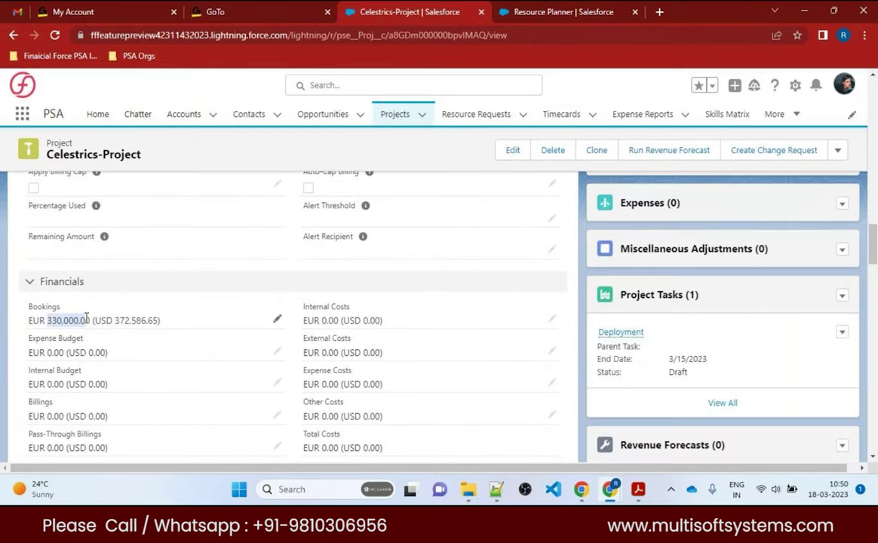
scroll(83, 343, down, 1)
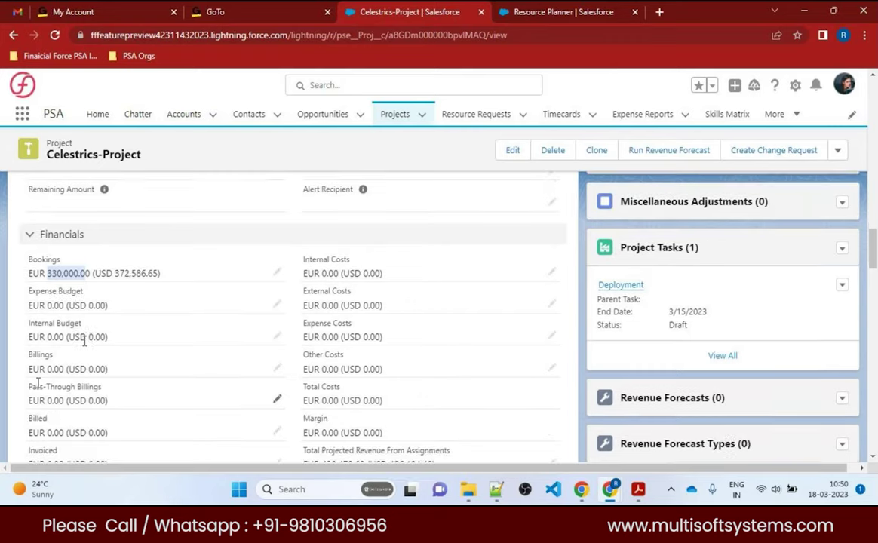
double_click(64, 276)
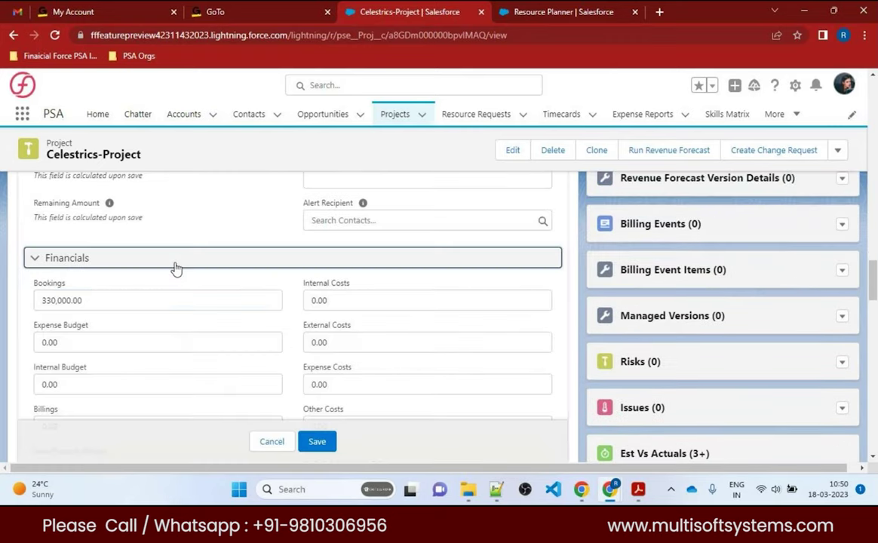
key(Escape)
scroll(670, 329, down, 3)
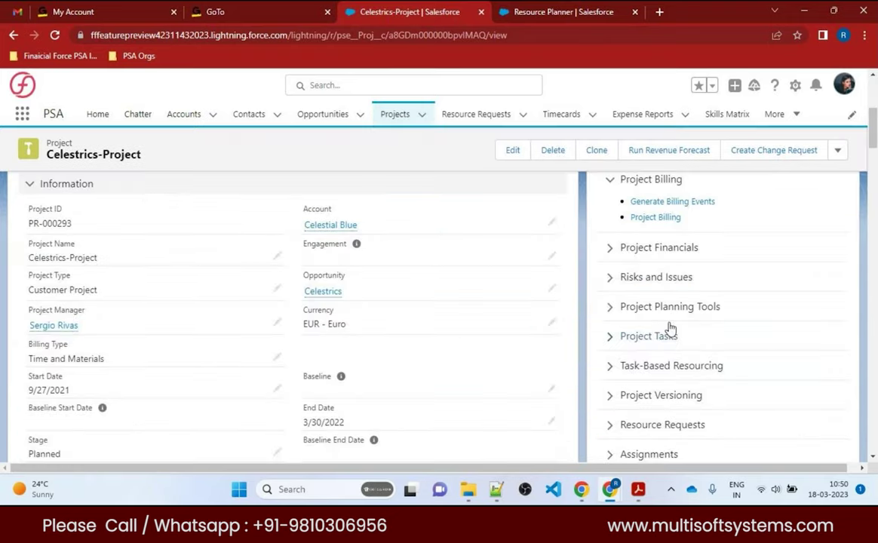
Expand the Project Financials group in the project's Actions and look over its available actions.
scroll(670, 328, up, 2)
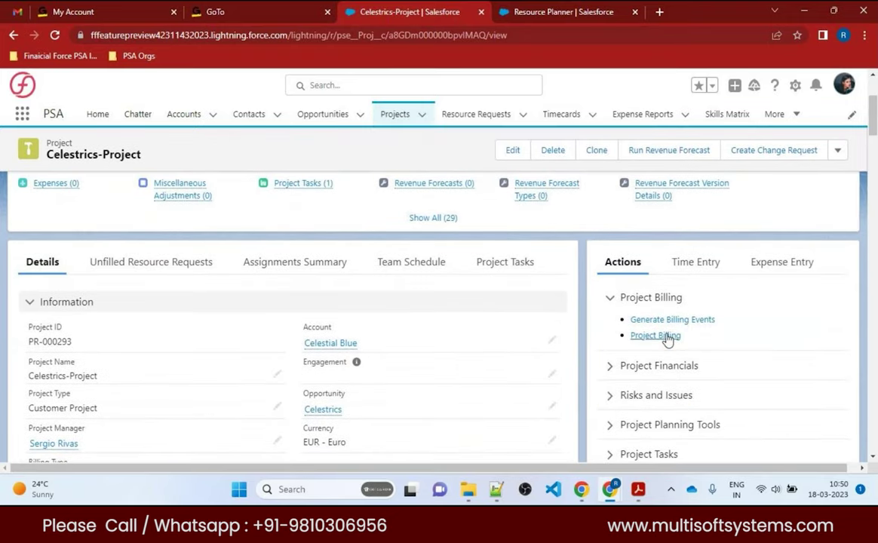
click(618, 367)
scroll(695, 358, down, 1)
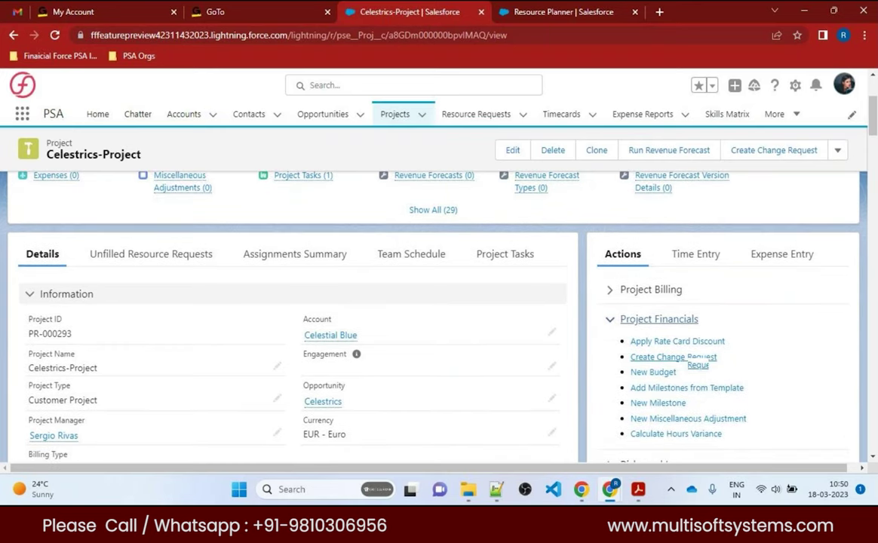
scroll(693, 365, down, 1)
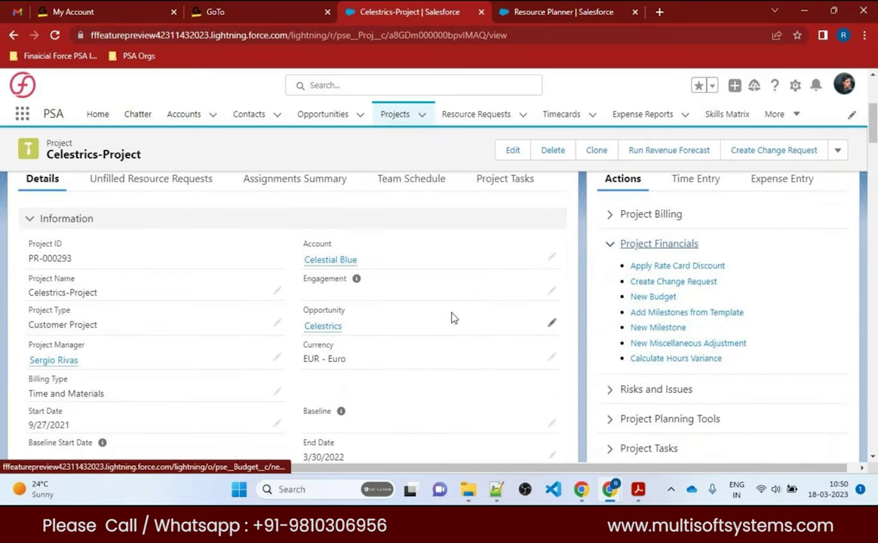
Open the Create Resource Requests form from Celestrics-Project's Resource Requests actions and look over its number of resources and project fields.
scroll(709, 329, down, 1)
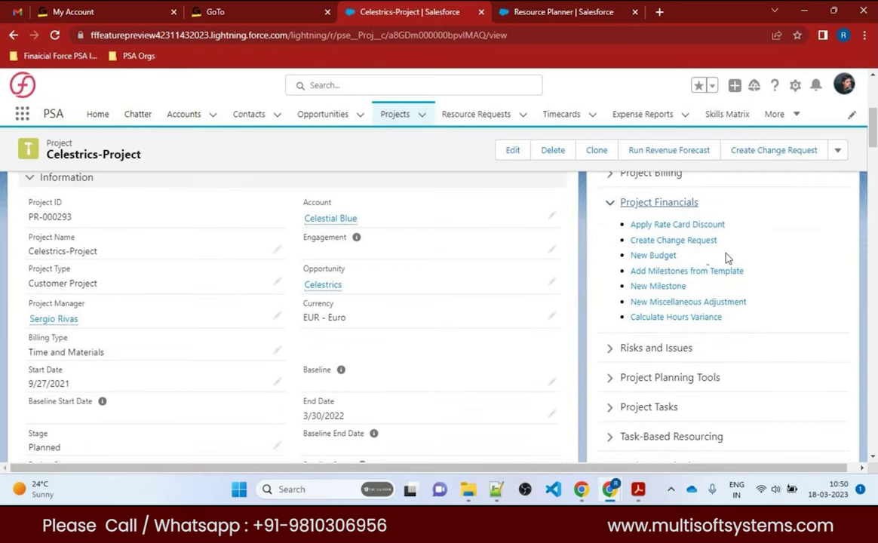
scroll(726, 258, down, 3)
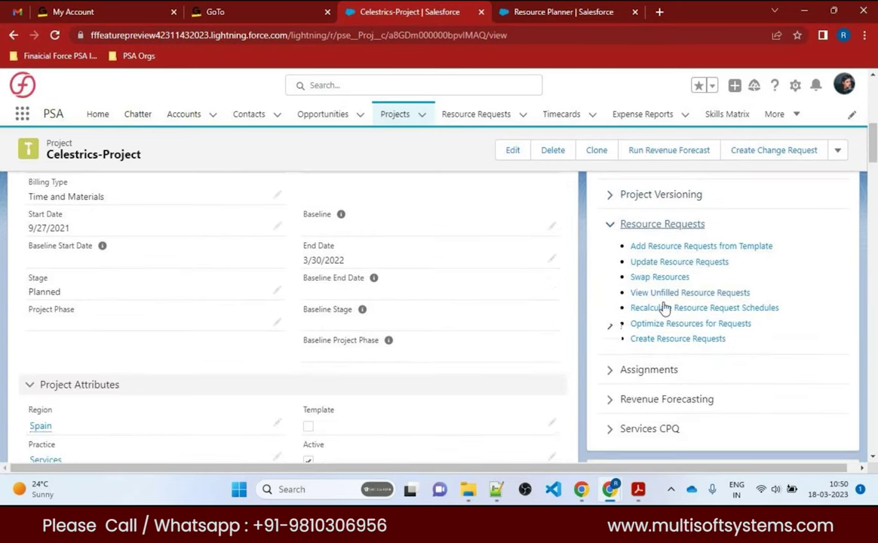
click(655, 339)
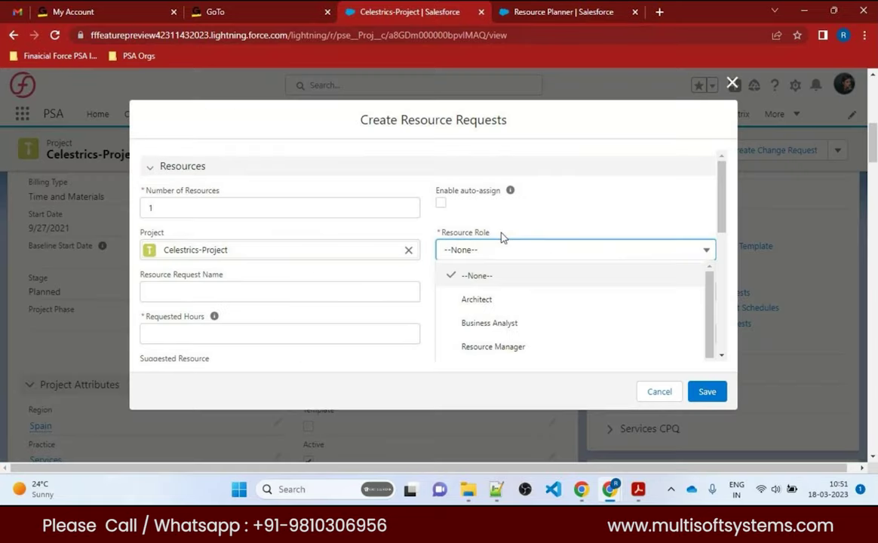
scroll(534, 217, down, 2)
scroll(534, 217, up, 2)
click(538, 216)
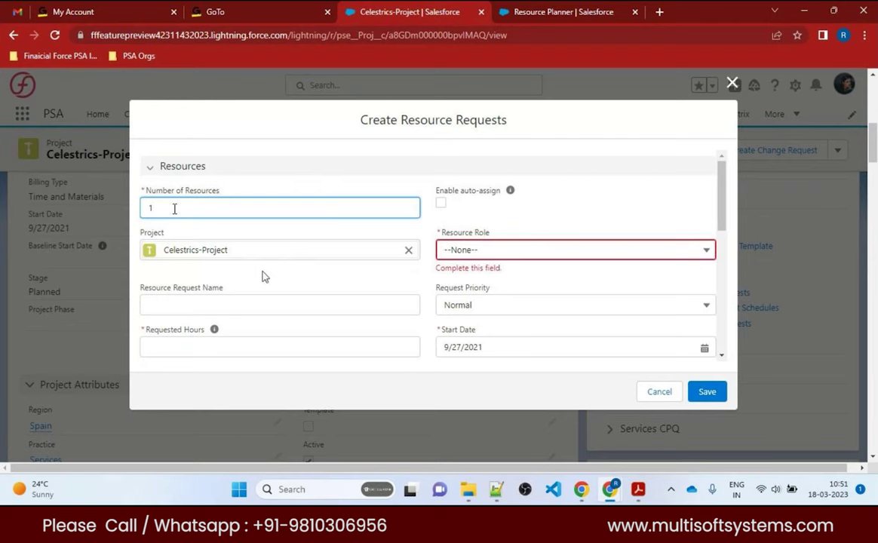
scroll(508, 224, down, 1)
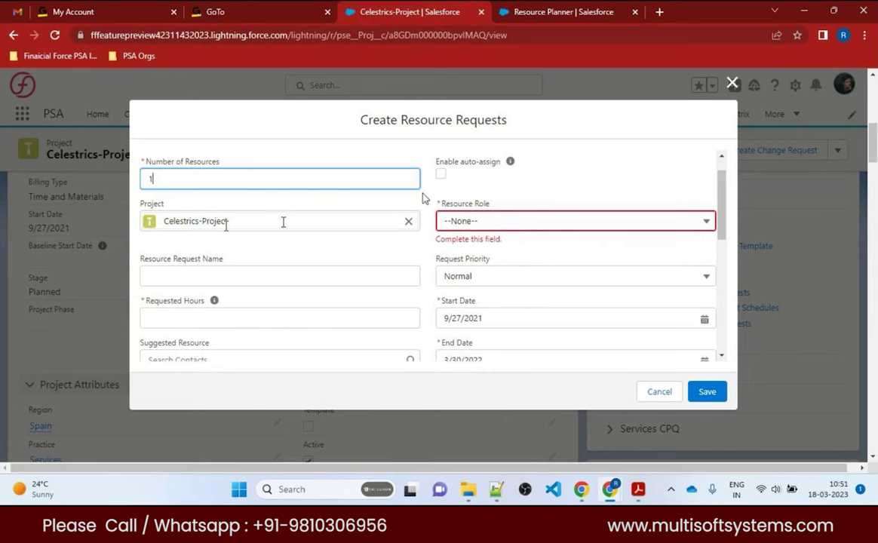
click(250, 219)
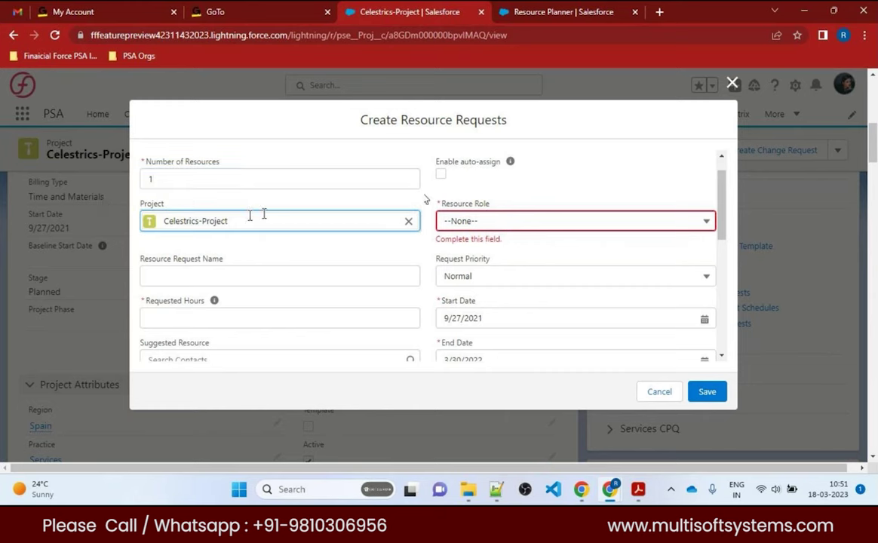
Set the resource role of the request to Business Analyst.
click(499, 222)
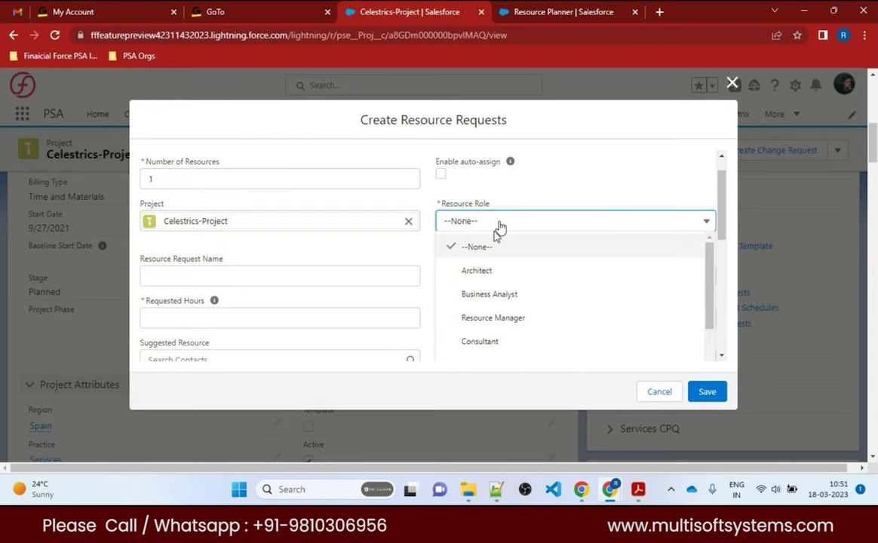
scroll(520, 291, down, 1)
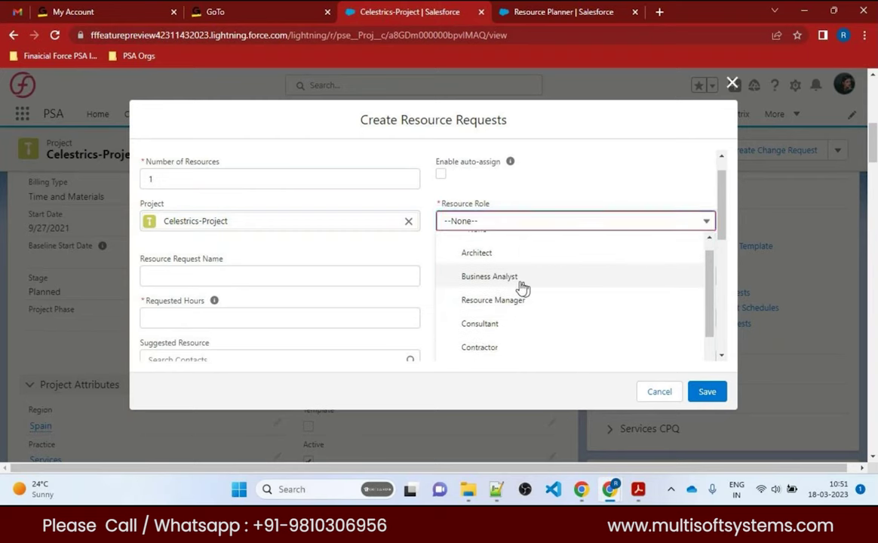
click(521, 286)
Leave the resource request name blank and set the requested hours to 50.
scroll(294, 237, down, 1)
click(294, 237)
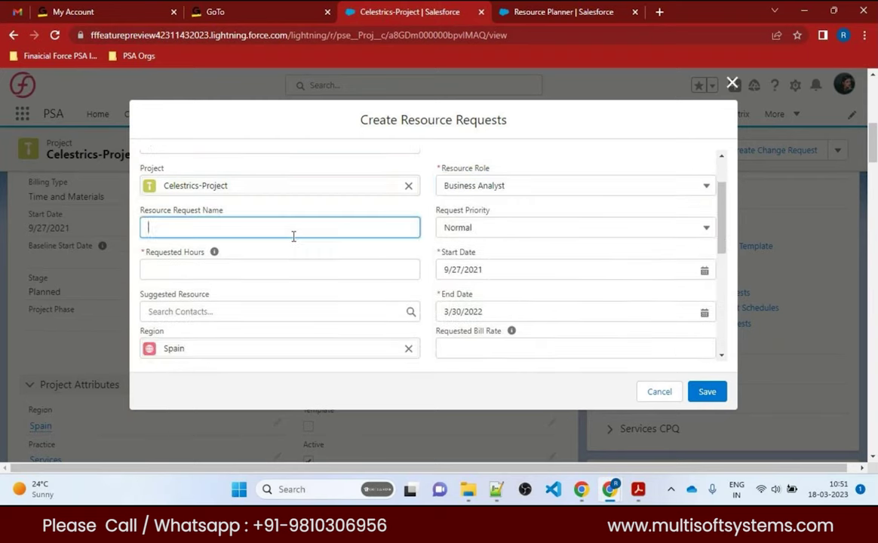
scroll(284, 258, down, 1)
click(263, 239)
text(50)
scroll(554, 219, up, 1)
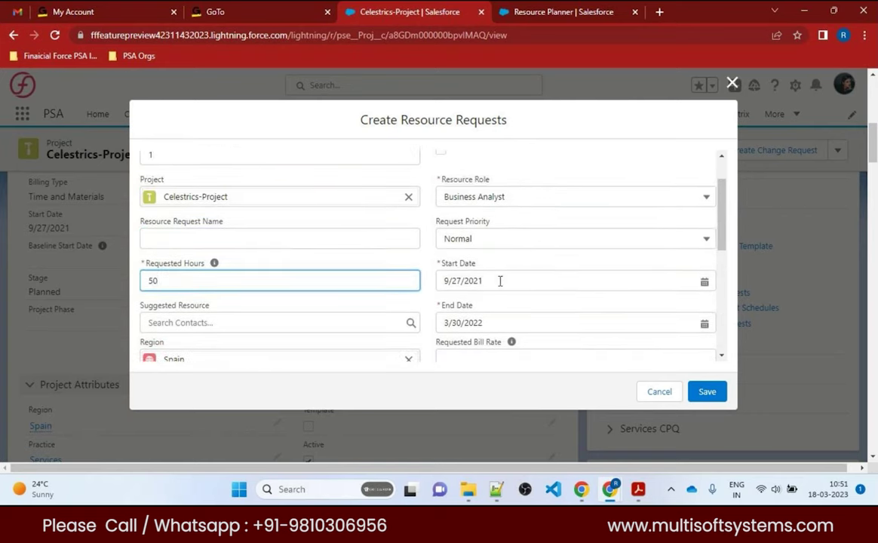
scroll(492, 314, down, 1)
scroll(492, 313, up, 1)
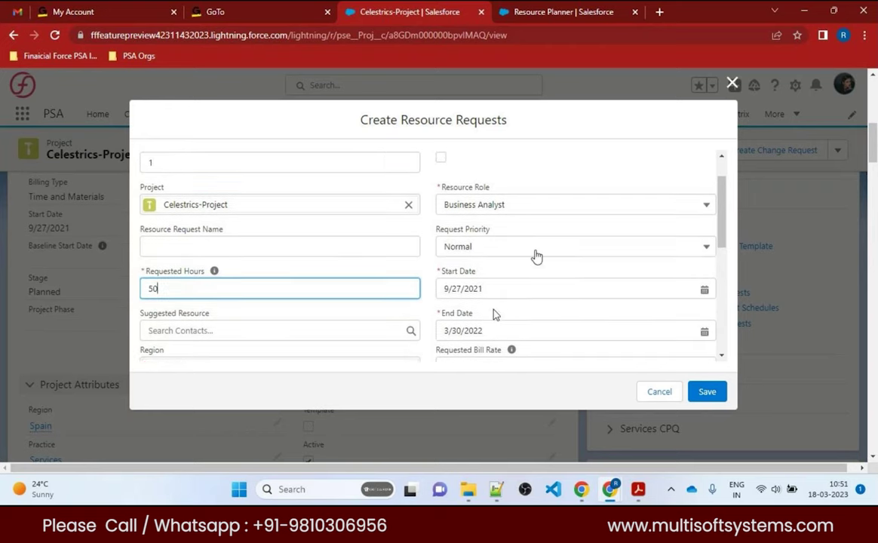
Examine the request priority, suggested resource, region and requested bill rate fields without changing them.
click(536, 255)
scroll(499, 279, down, 2)
click(220, 228)
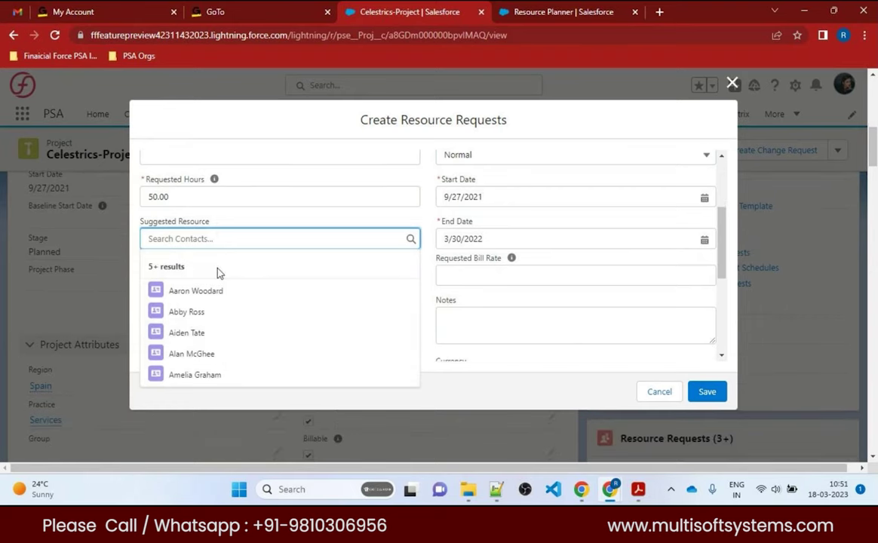
double_click(194, 223)
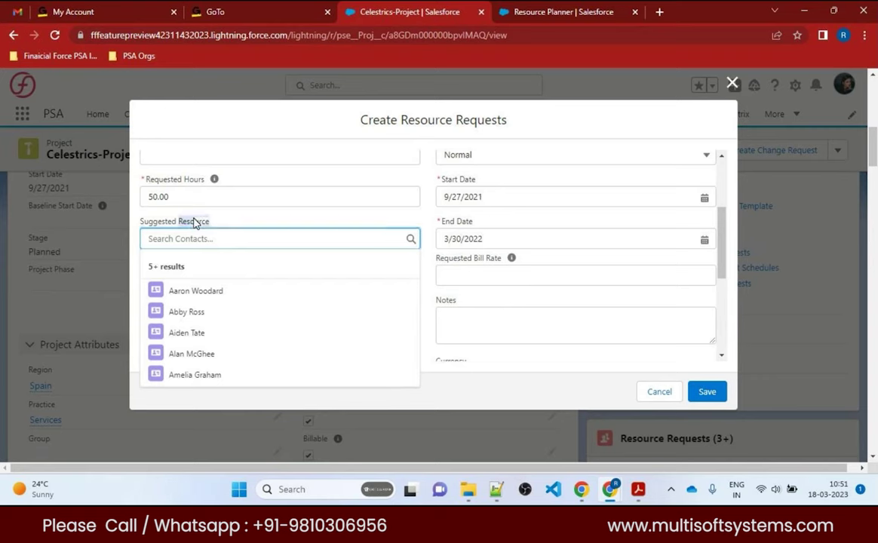
scroll(480, 238, down, 1)
click(486, 237)
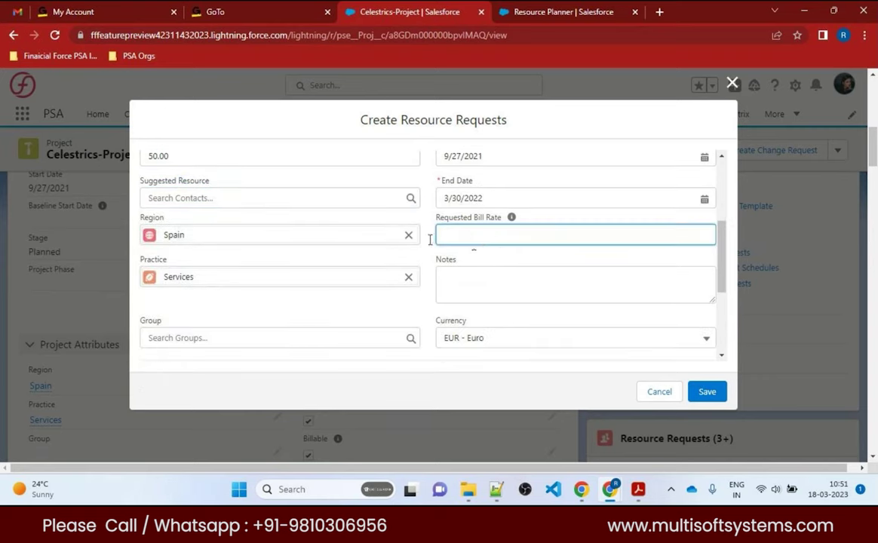
scroll(430, 239, down, 1)
scroll(307, 289, up, 1)
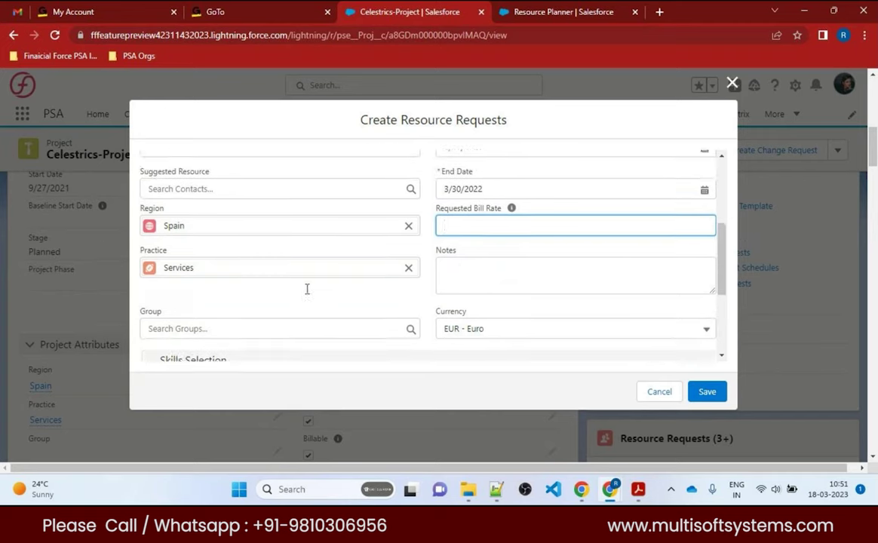
Look over the skills and certifications offered in the Skills Selection section without adding any.
scroll(231, 310, down, 3)
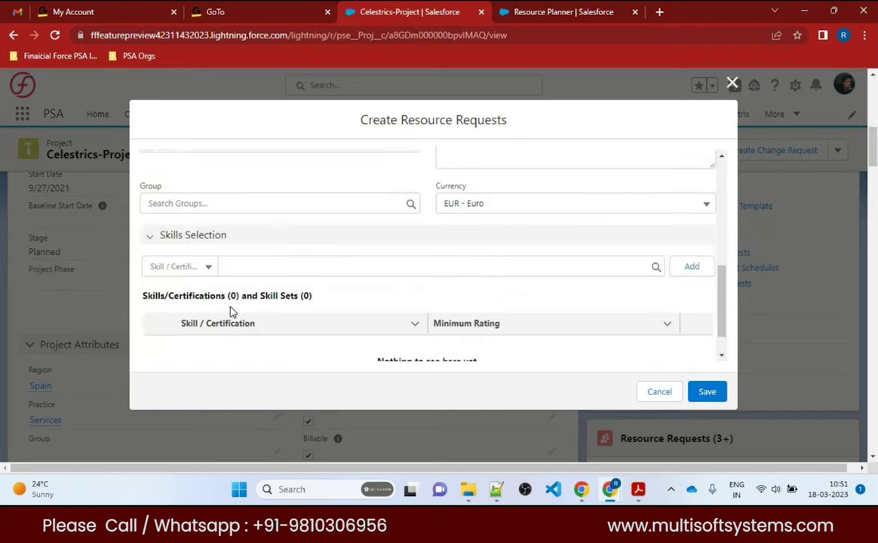
scroll(230, 310, down, 1)
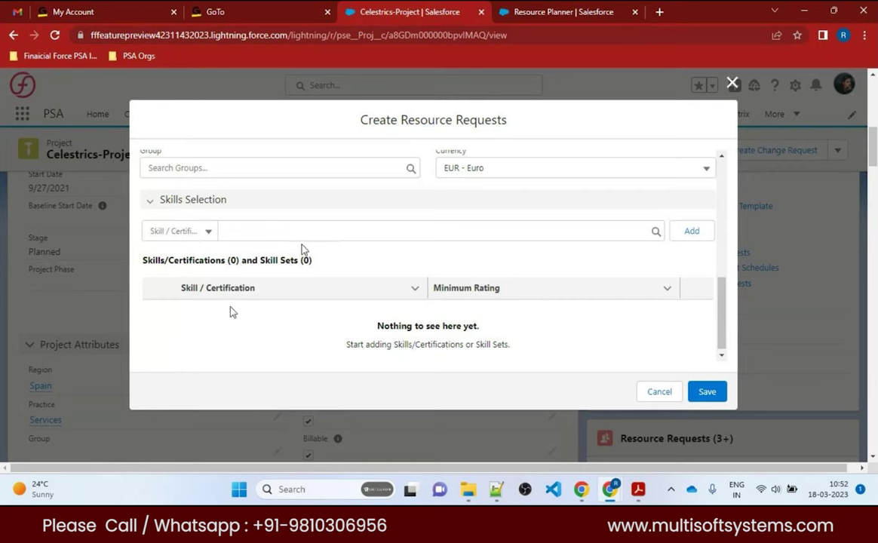
click(324, 239)
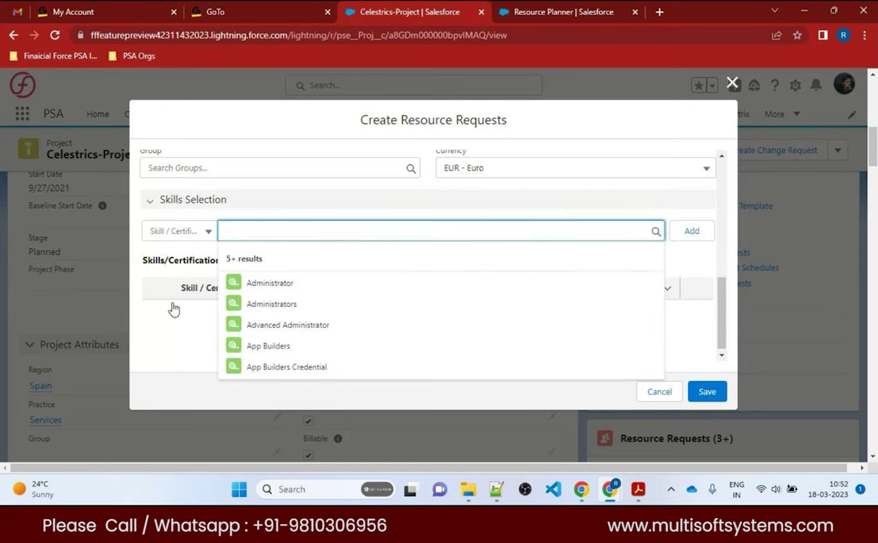
scroll(302, 309, down, 1)
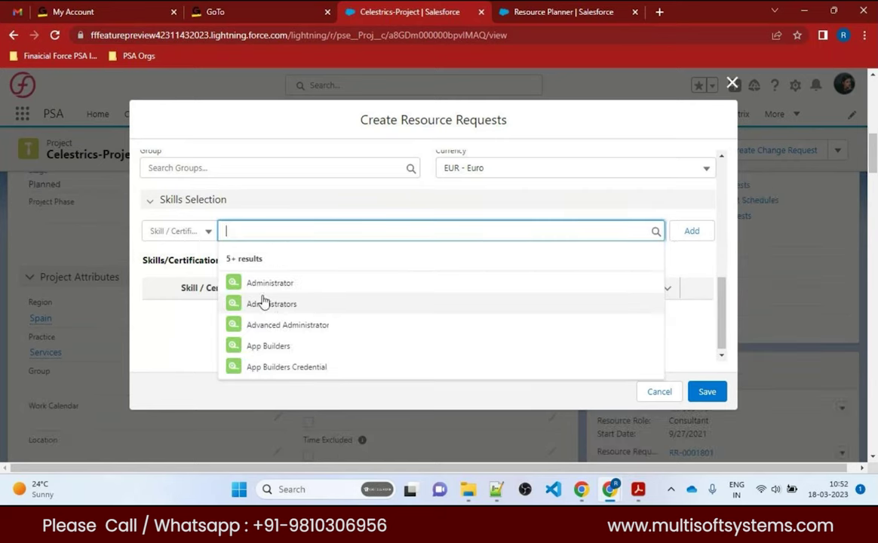
click(195, 324)
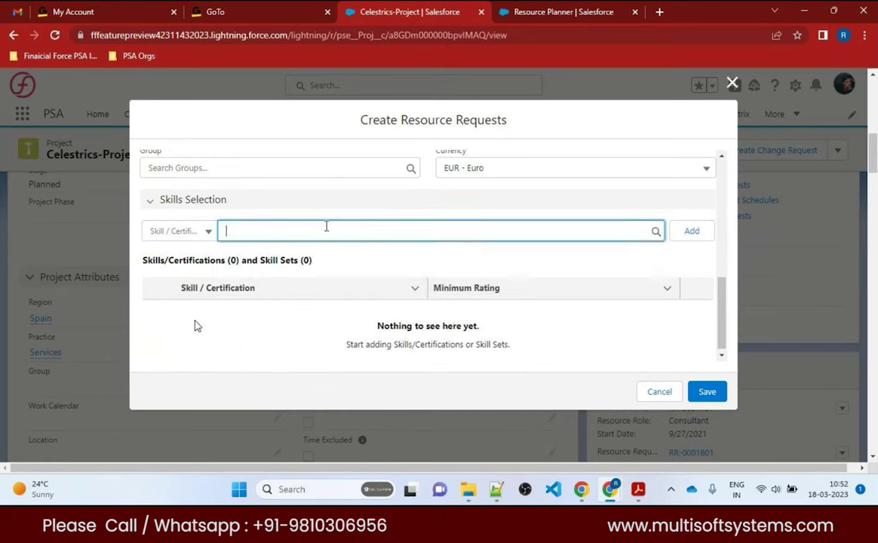
click(317, 230)
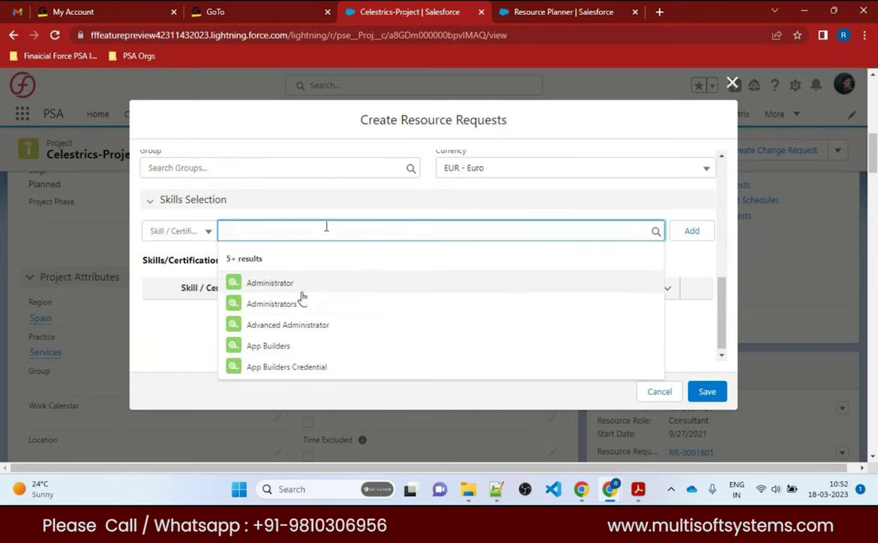
click(181, 352)
Review the whole resource request form, from the resource fields through to the Skills Selection section.
scroll(374, 230, up, 3)
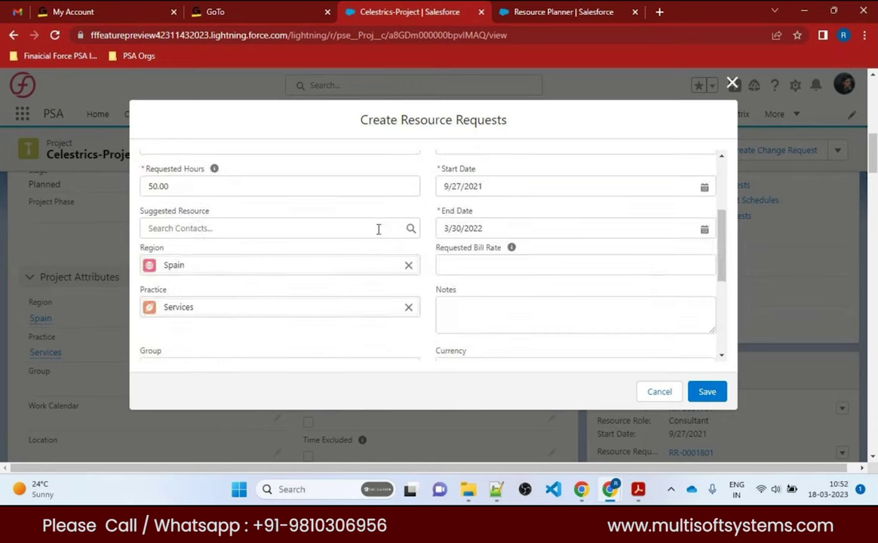
scroll(341, 315, down, 5)
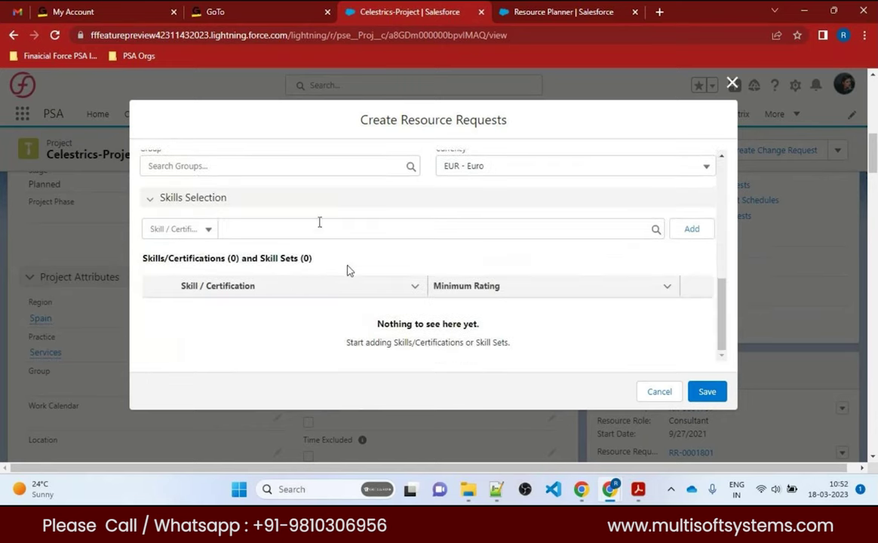
scroll(348, 269, up, 3)
scroll(369, 271, up, 5)
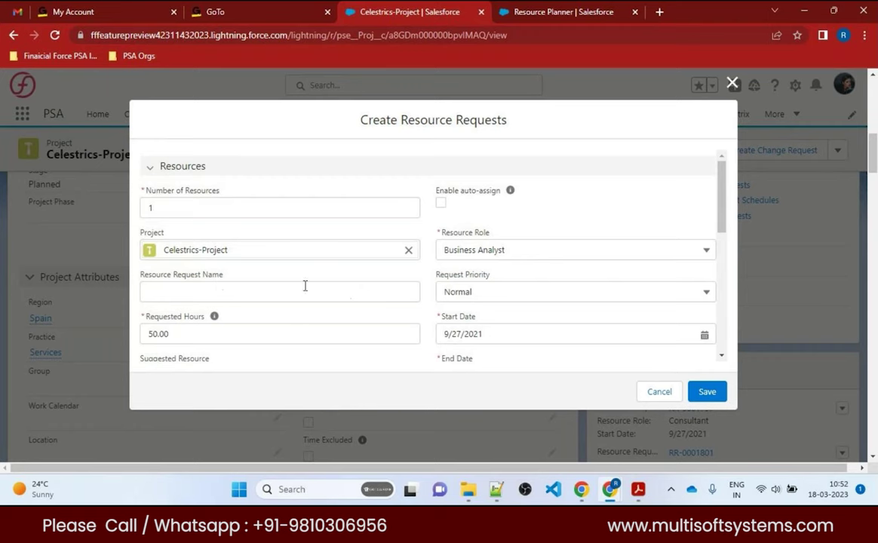
scroll(305, 286, down, 8)
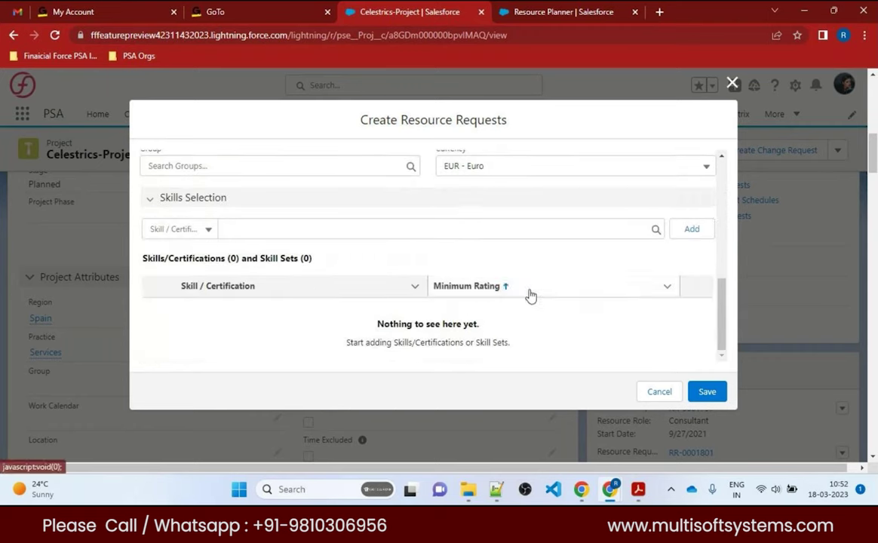
scroll(530, 296, up, 8)
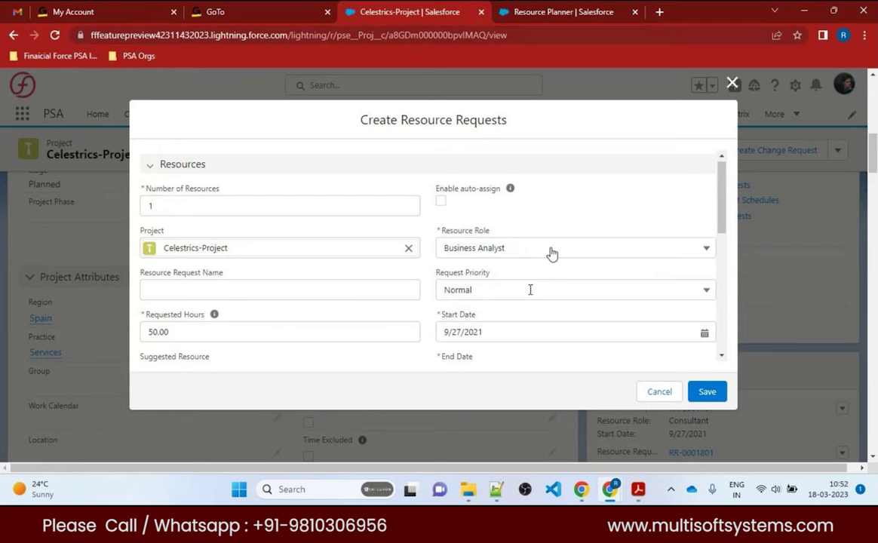
Switch to the Resource Planner and filter the resources to the Business Analyst role only.
click(532, 12)
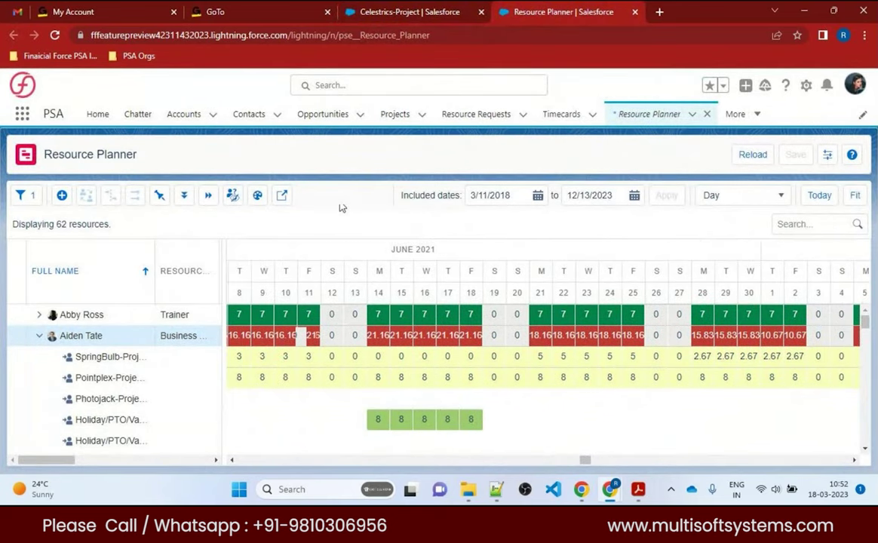
scroll(121, 357, down, 5)
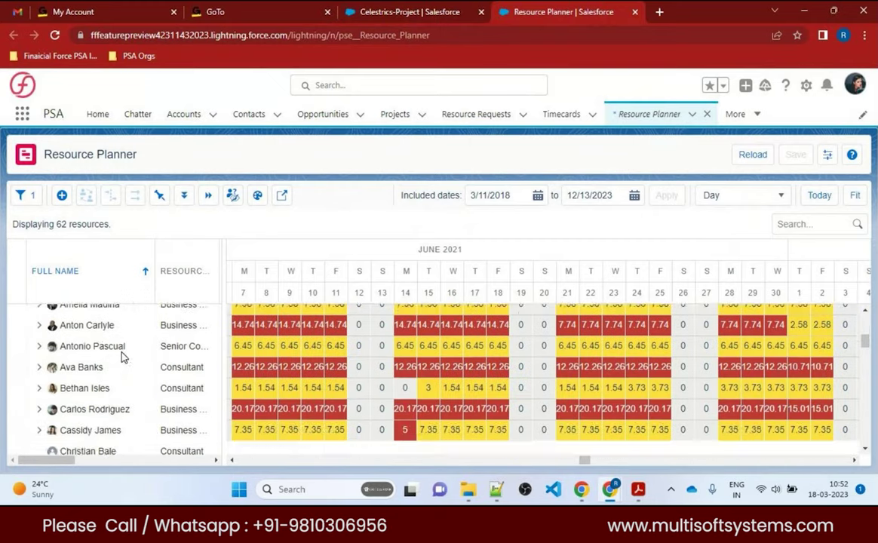
scroll(122, 357, down, 2)
click(22, 196)
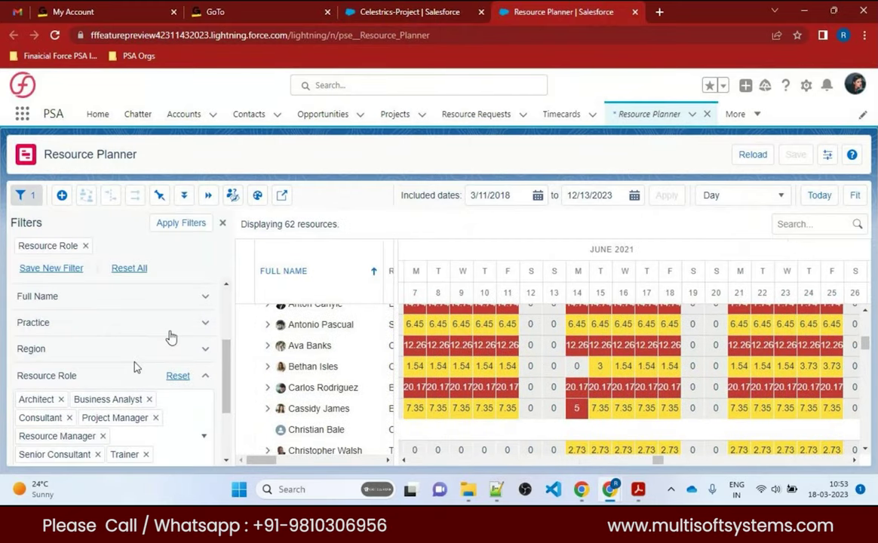
click(61, 399)
click(157, 399)
click(185, 402)
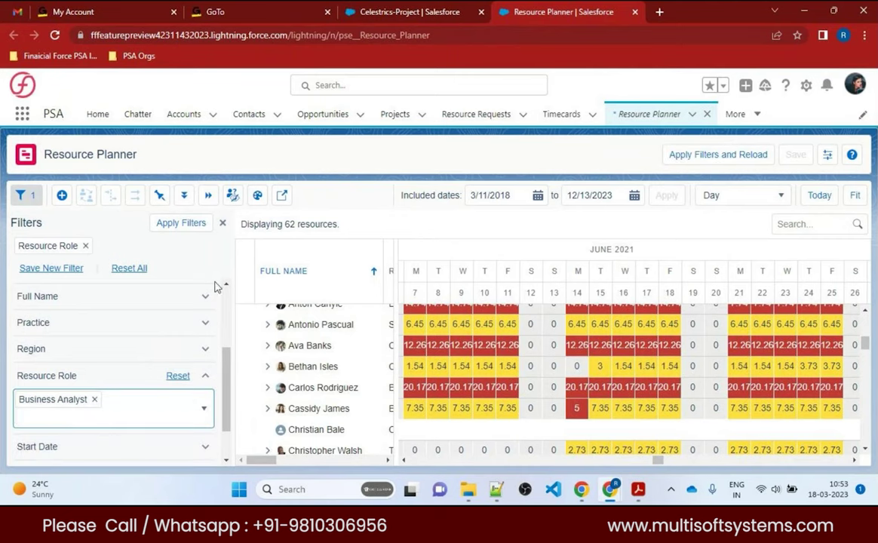
click(181, 223)
click(221, 224)
Look through the filtered business analysts in the Resource Planner, including their region names.
scroll(189, 360, down, 2)
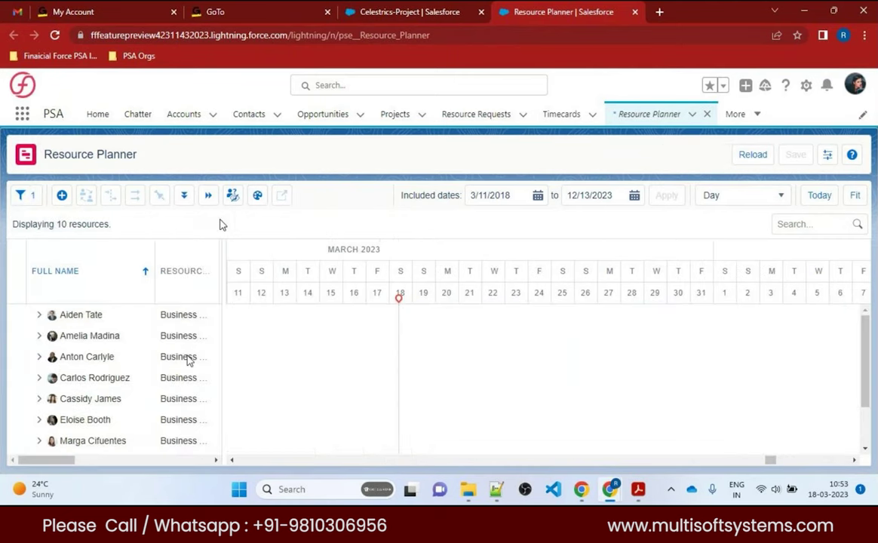
scroll(188, 361, right, 3)
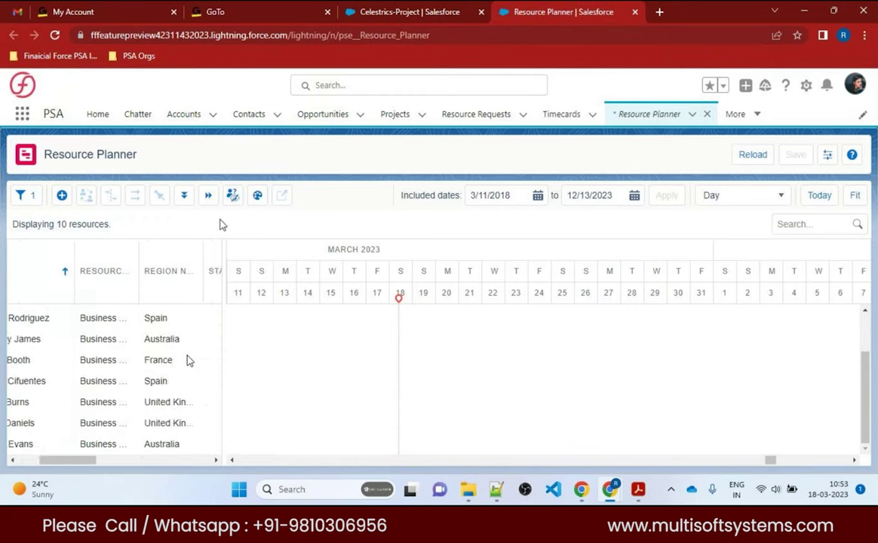
scroll(188, 361, left, 3)
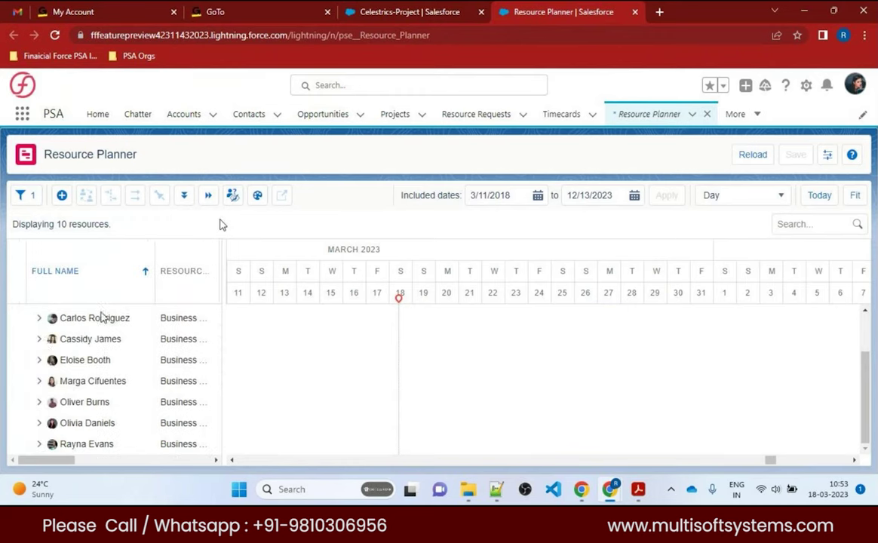
Return to the Celestrics-Project resource request and recheck its role, priority, dates, region, practice and skills fields.
click(409, 9)
scroll(564, 354, down, 2)
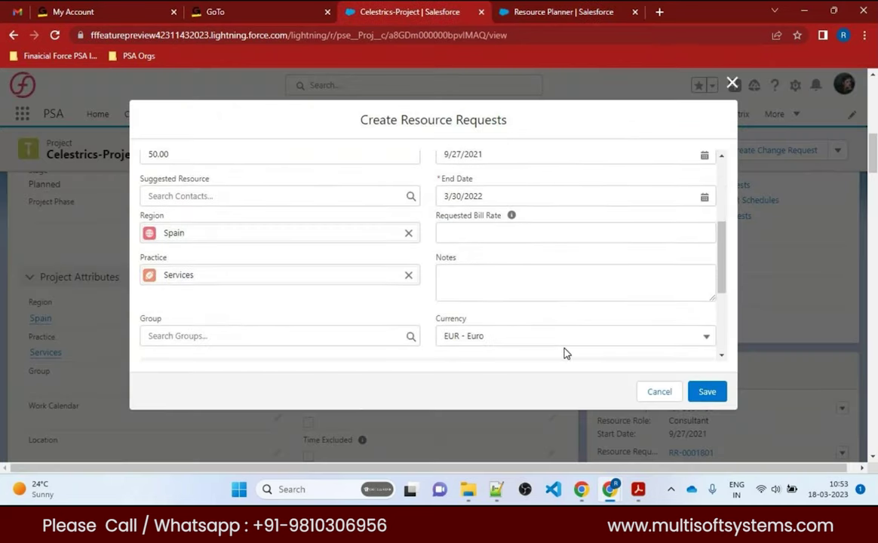
scroll(575, 303, up, 3)
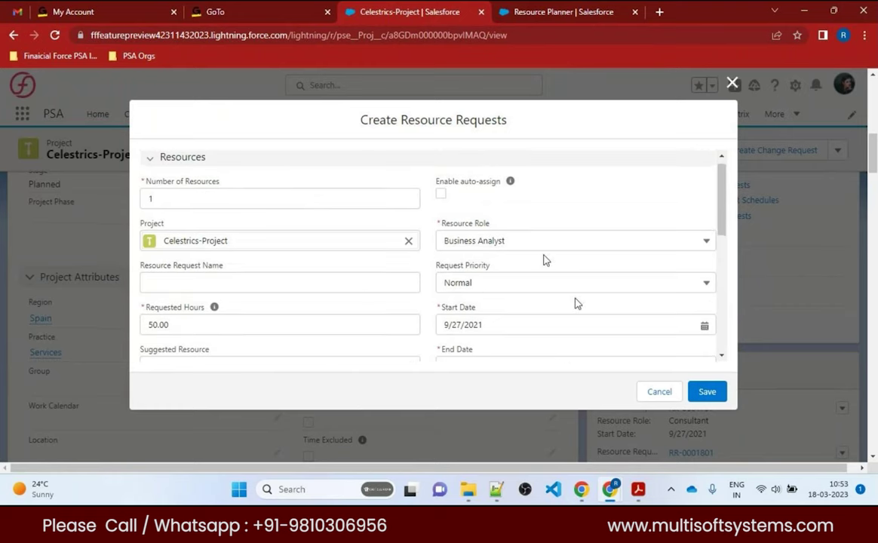
scroll(484, 253, down, 5)
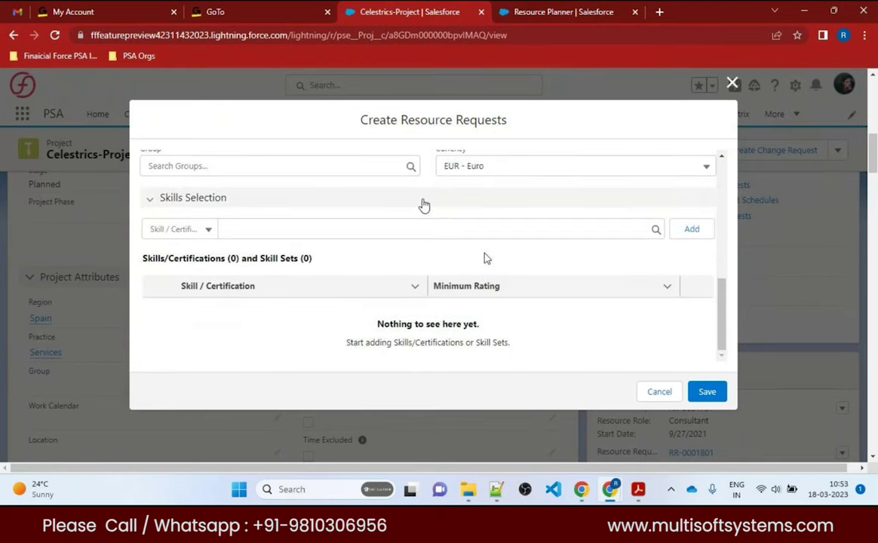
scroll(445, 215, up, 1)
scroll(462, 219, up, 4)
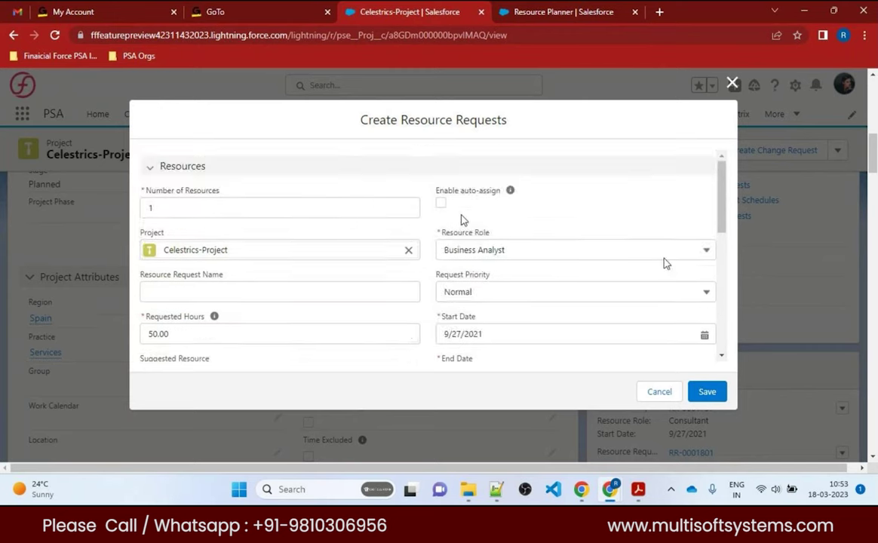
scroll(483, 271, down, 1)
scroll(477, 276, up, 1)
scroll(477, 276, down, 1)
scroll(475, 278, up, 1)
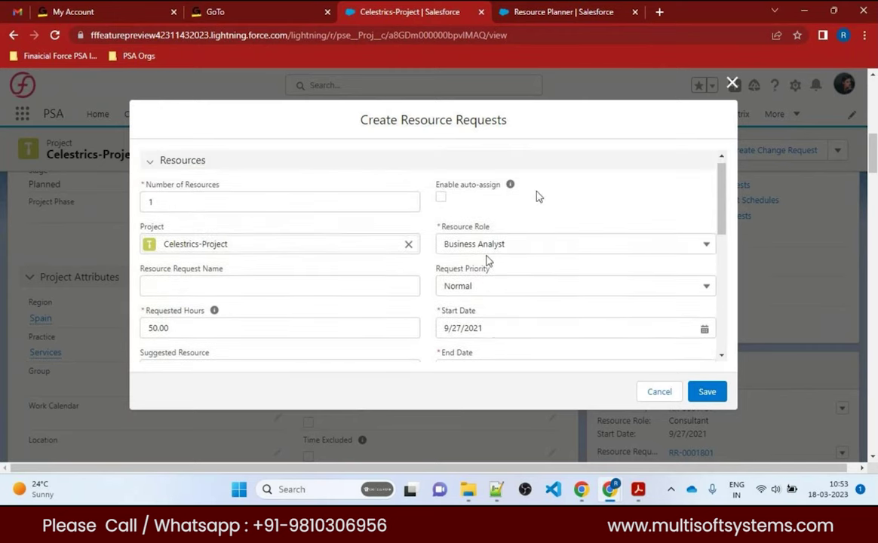
scroll(540, 228, down, 1)
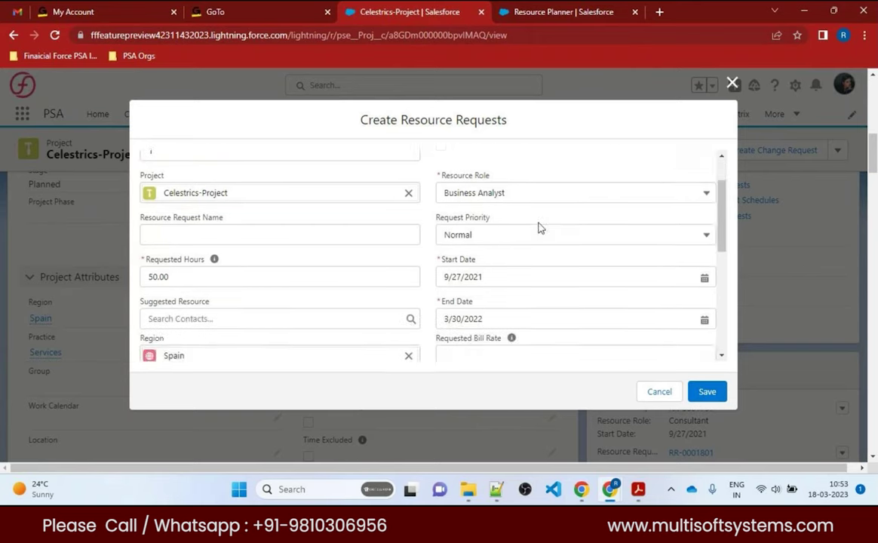